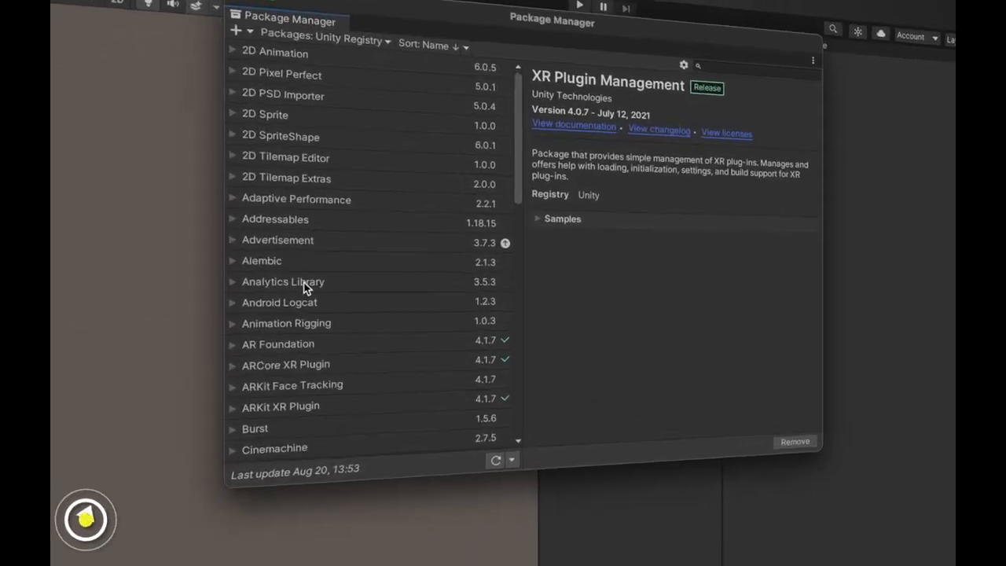
# - View the AR Foundation package details and look further through the Unity Registry package list
pyautogui.click(321, 344)
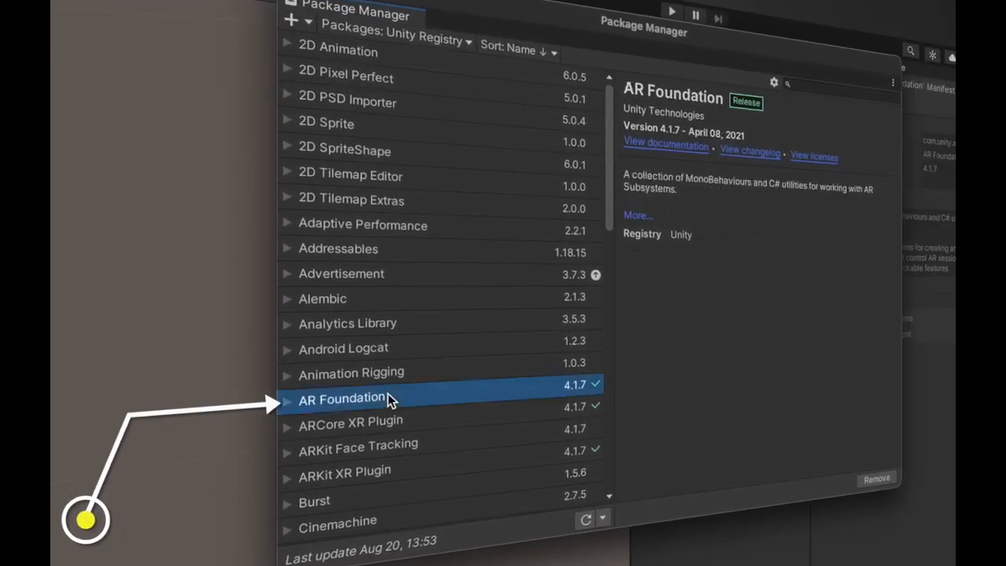
pyautogui.moveTo(609, 195); pyautogui.dragTo(608, 267)
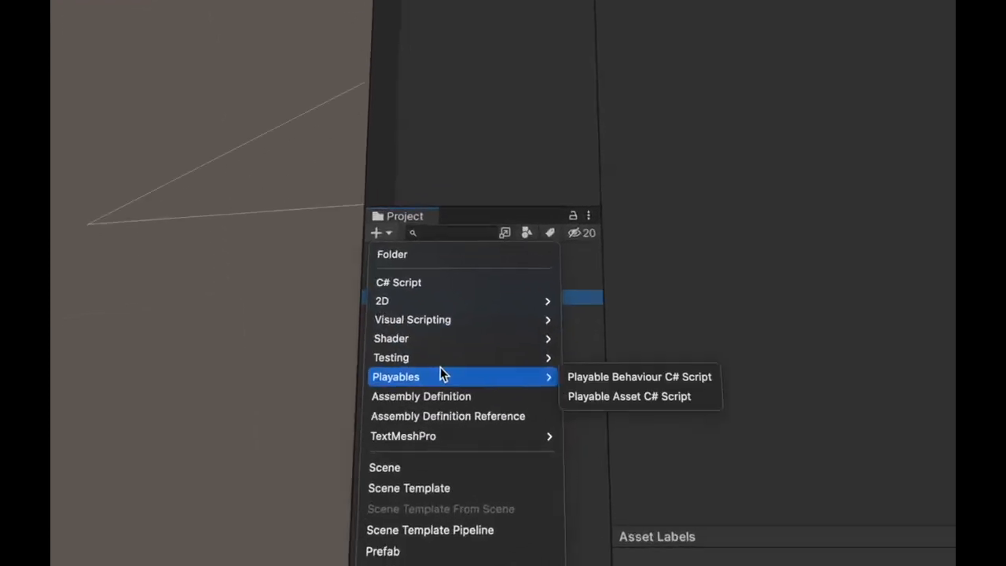
# - Add a new scene asset inside the Scenes folder of Currency Scanner Example
pyautogui.click(346, 435)
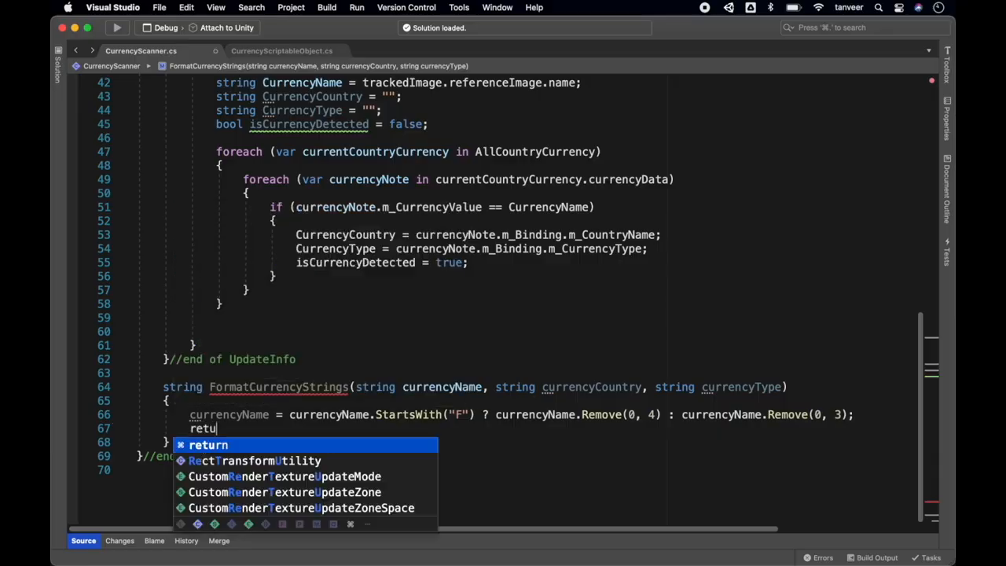
# - In FormatCurrencyStrings, return string.Format("{0} {1} {2}", currencyCountry, currencyName, currencyType)
pyautogui.write('rn s')
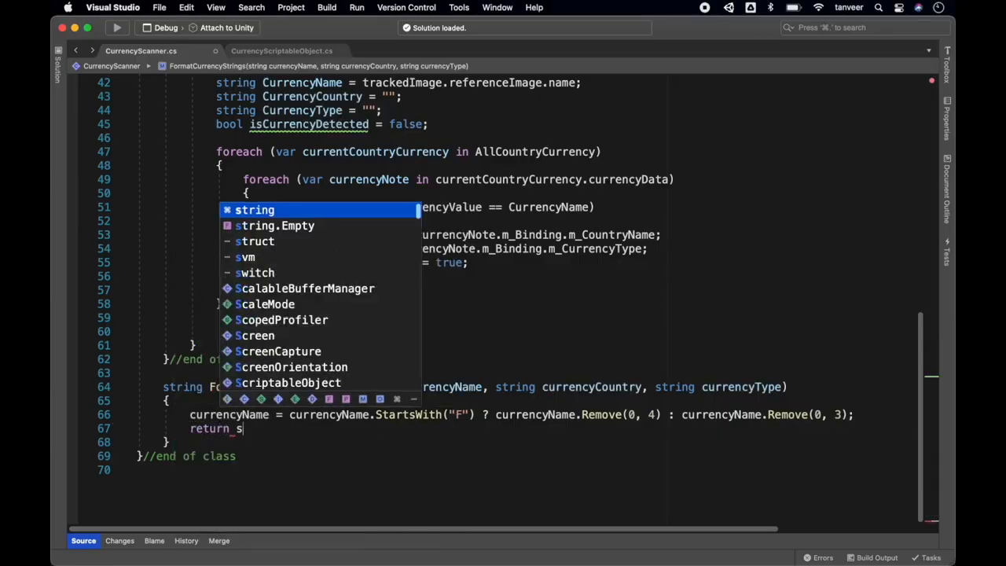
pyautogui.write('tring.Form')
pyautogui.write('at')
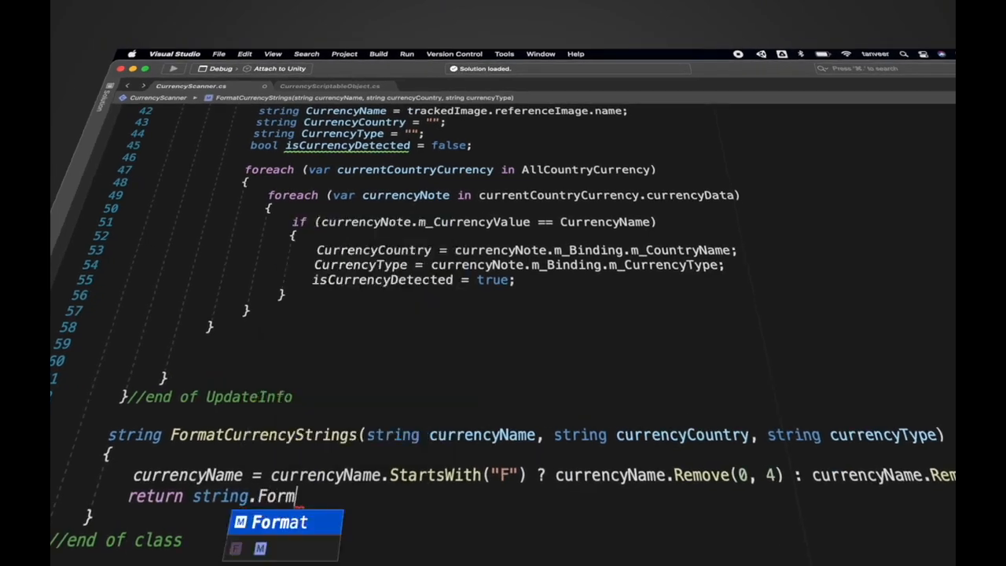
pyautogui.write('(')
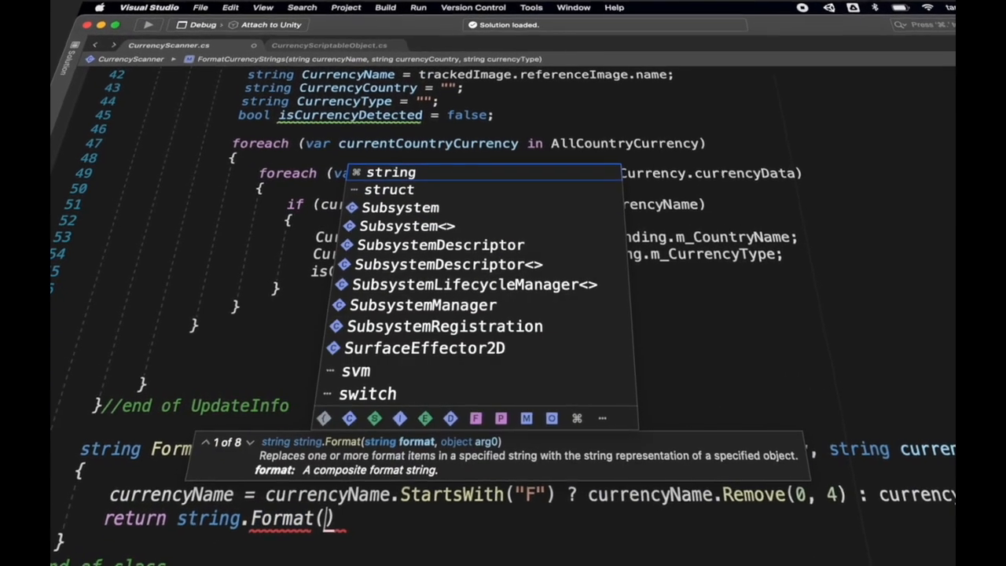
pyautogui.write('"')
pyautogui.write('{0} {1} {2}", currencyCountry, currencyName, currencyType);')
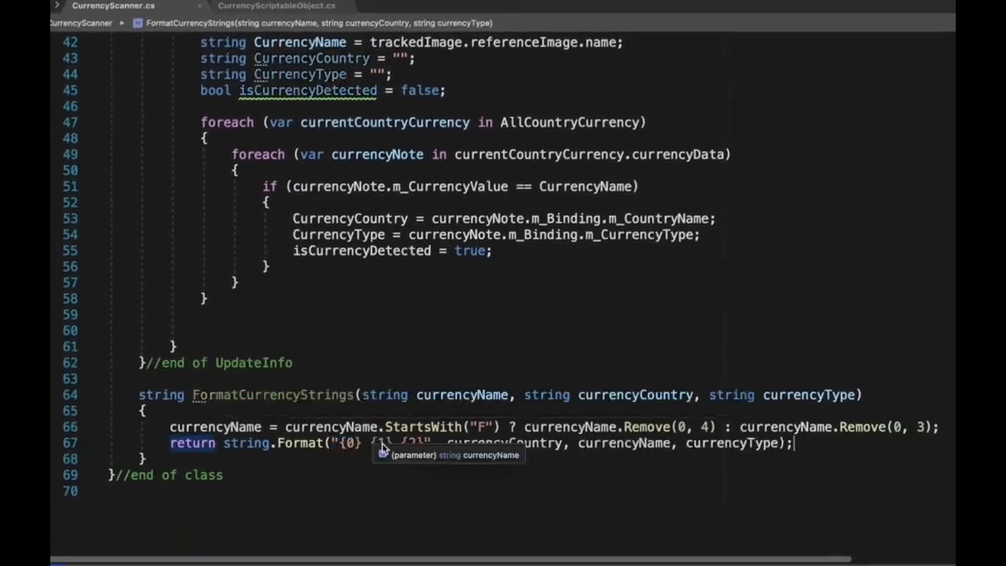
# - Begin a statement with "Curre" on the empty line after the nested foreach loops in UpdateInfo
pyautogui.scroll(1, 244, 359)
pyautogui.click(243, 358)
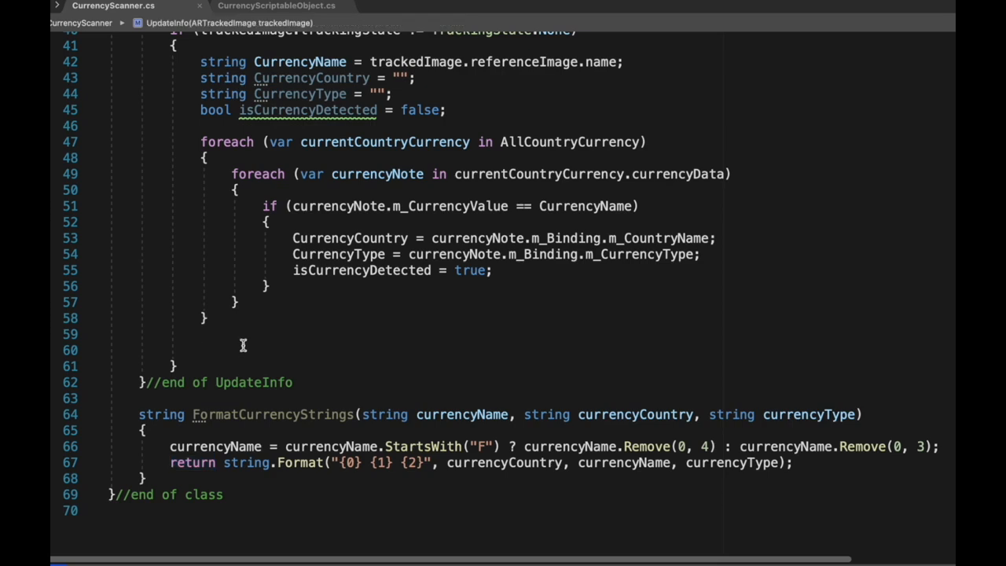
pyautogui.scroll(4, 247, 360)
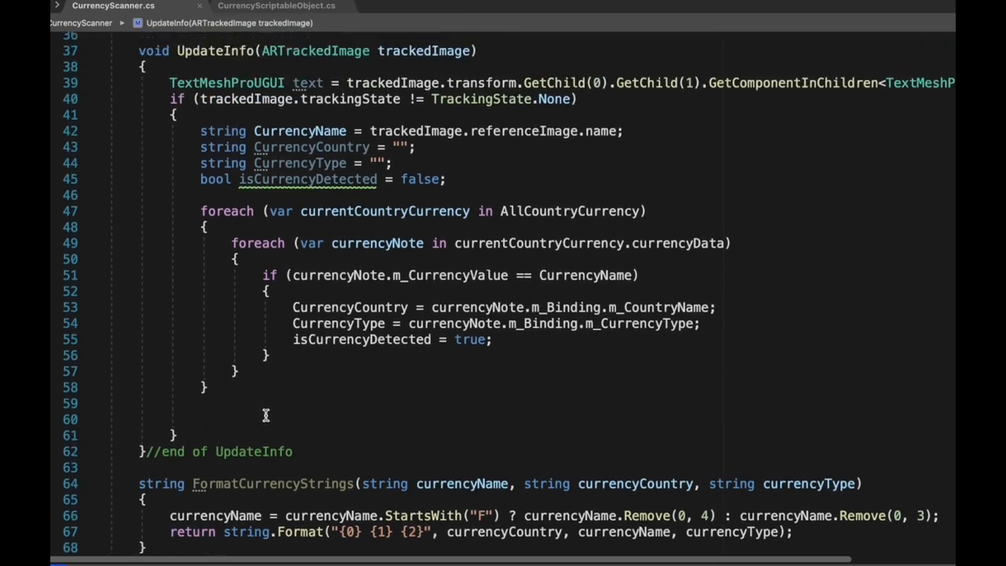
pyautogui.write('Curre')
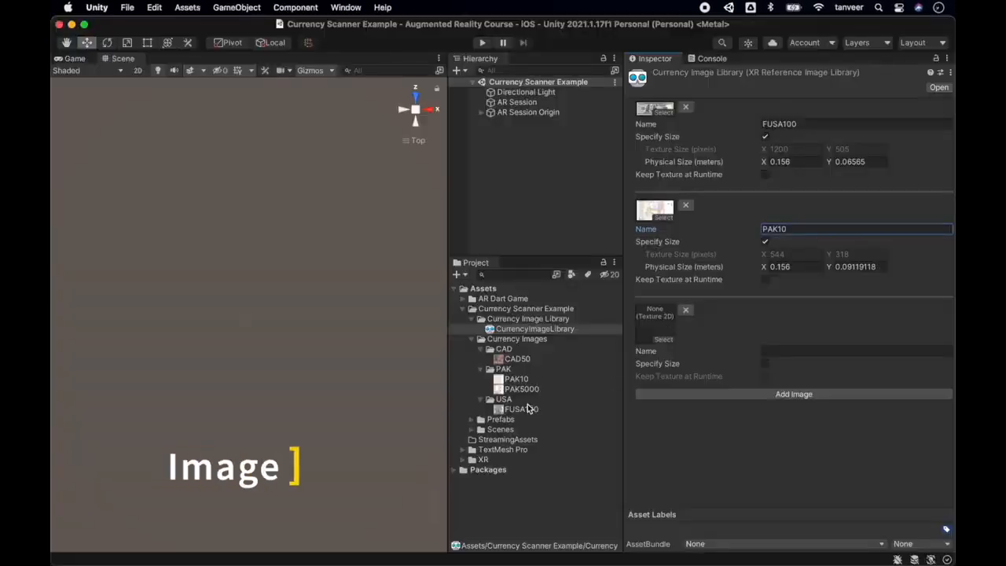
pyautogui.moveTo(530, 390); pyautogui.dragTo(667, 323)
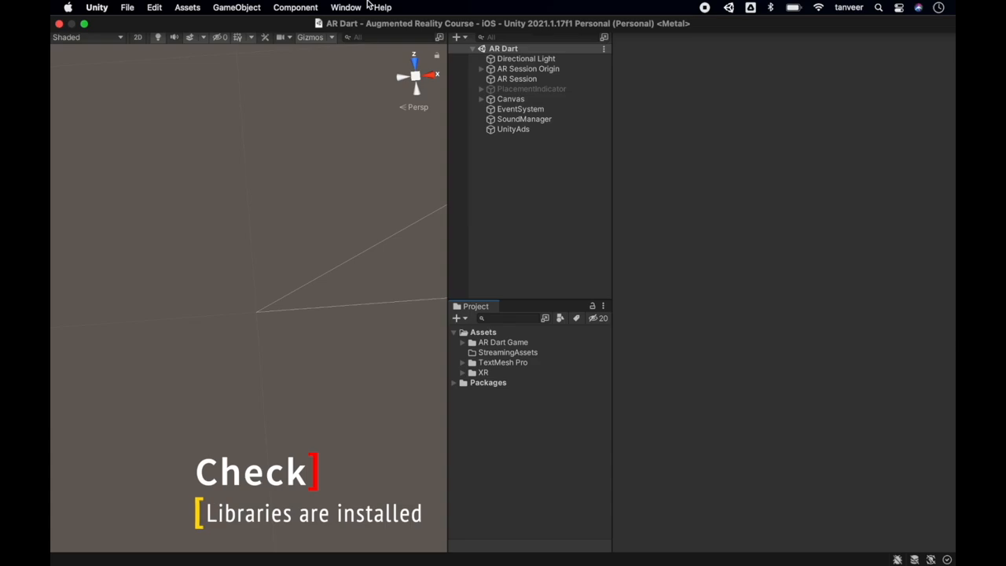
# - Open the Package Manager and check the AR Foundation package in the Unity Registry list
pyautogui.click(346, 8)
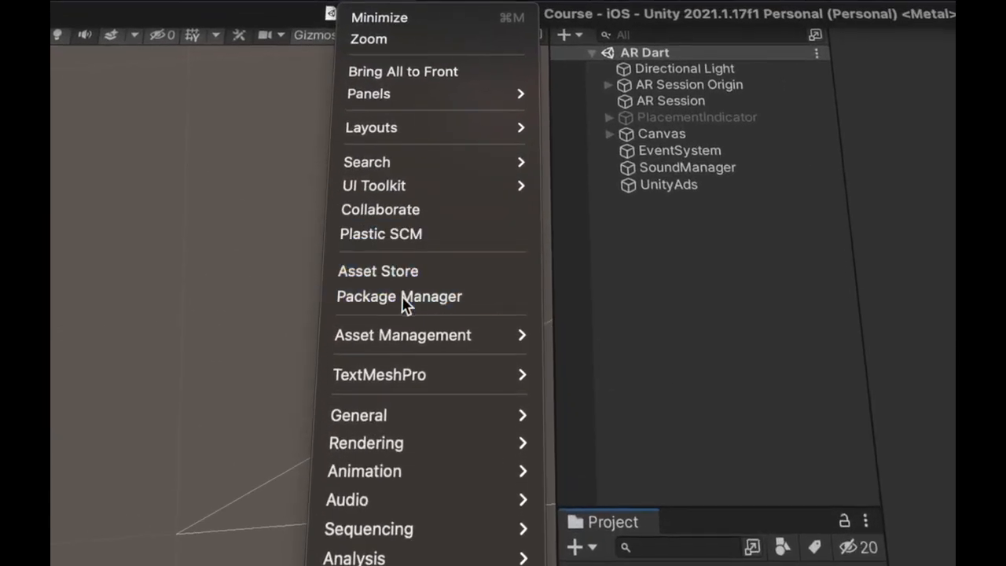
pyautogui.click(402, 304)
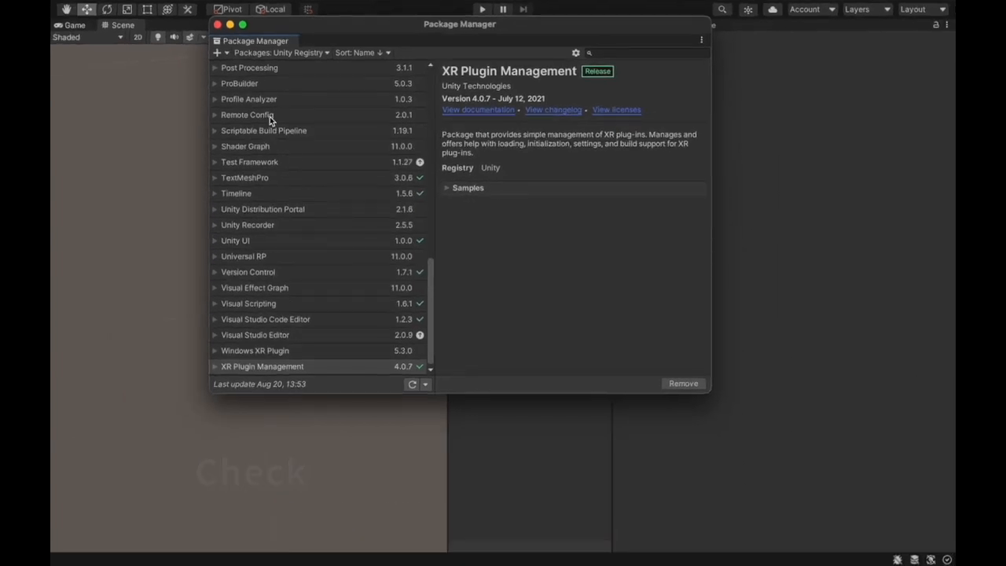
pyautogui.scroll(15, 260, 227)
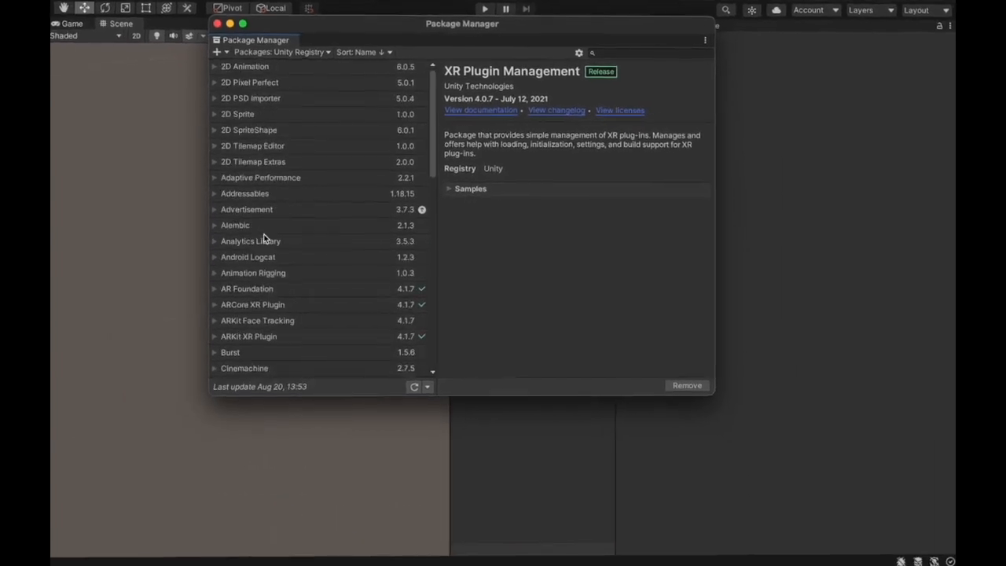
pyautogui.click(346, 366)
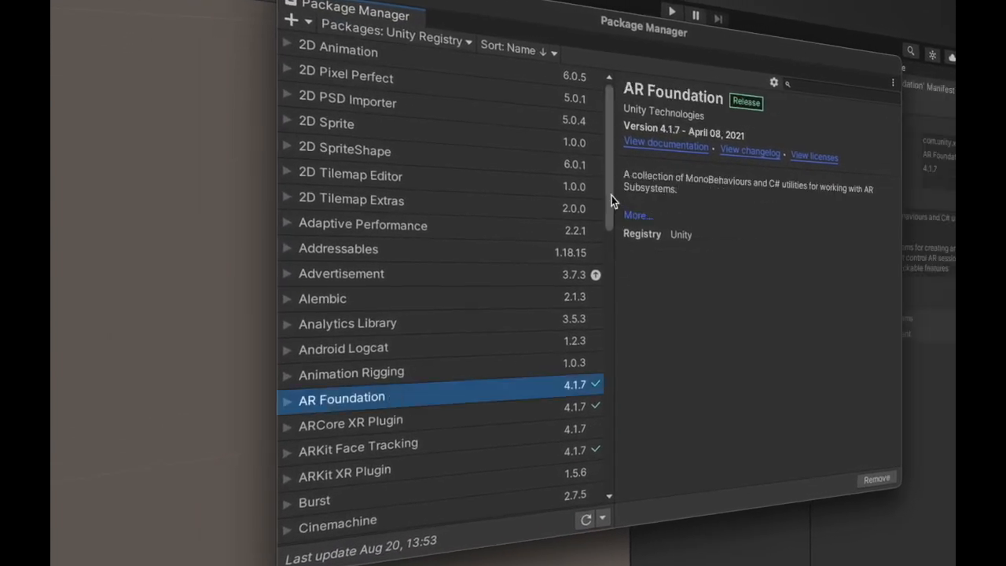
pyautogui.moveTo(554, 175); pyautogui.dragTo(553, 180)
pyautogui.moveTo(608, 208); pyautogui.dragTo(606, 269)
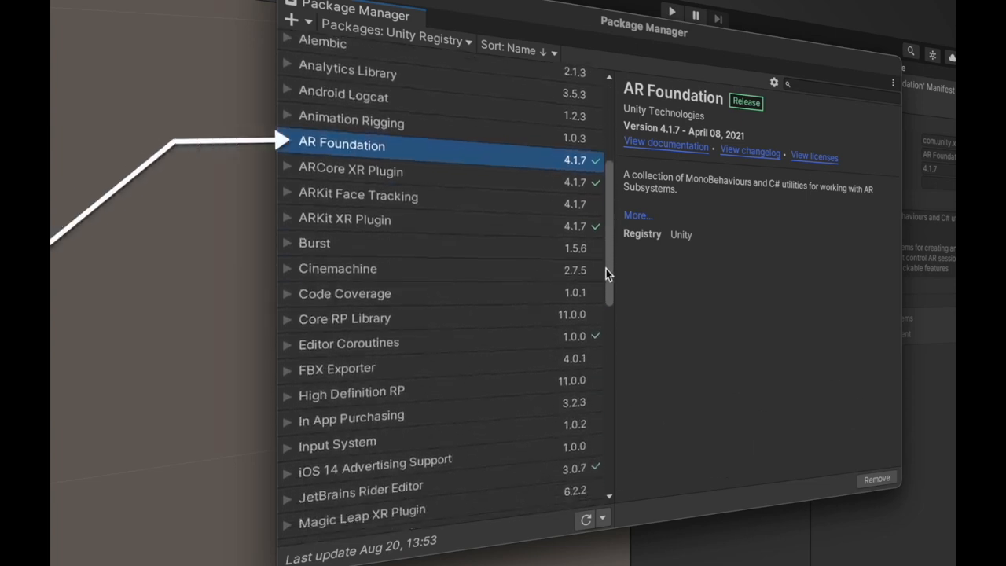
# - Check the ARCore XR Plugin, ARKit XR Plugin and XR Plugin Management packages, and close the Package Manager
pyautogui.click(358, 169)
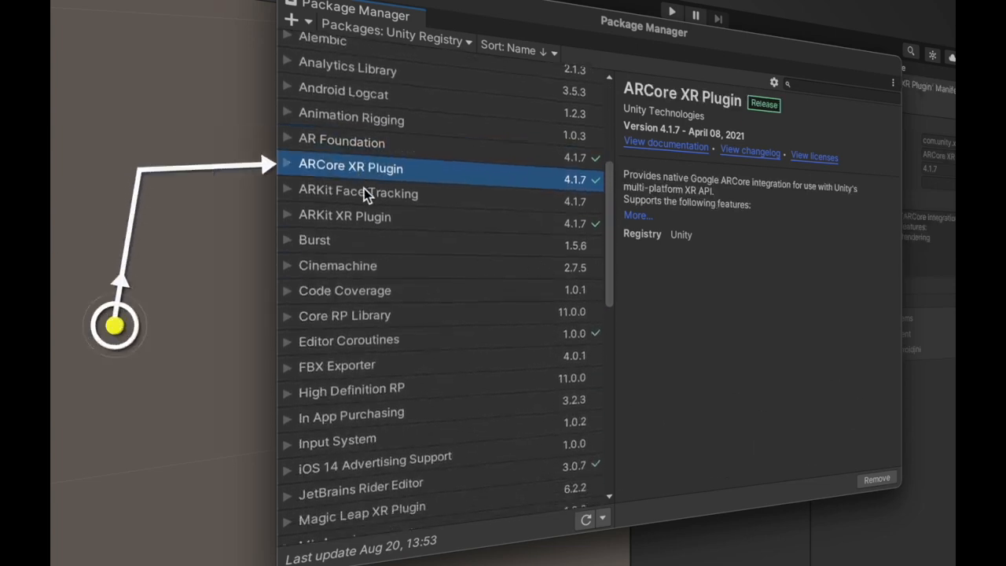
pyautogui.click(389, 218)
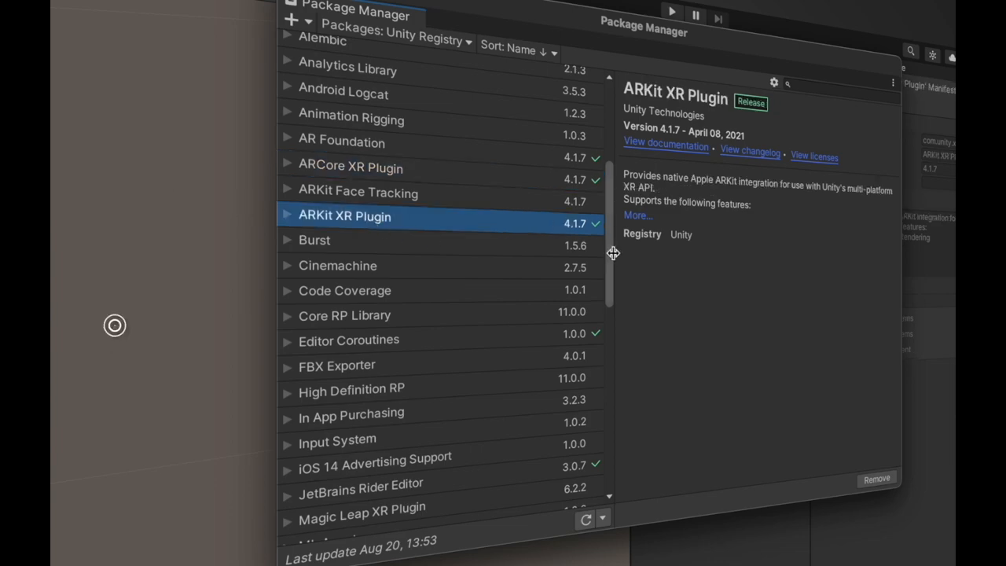
pyautogui.moveTo(610, 236); pyautogui.dragTo(633, 427)
pyautogui.scroll(-3, 505, 502)
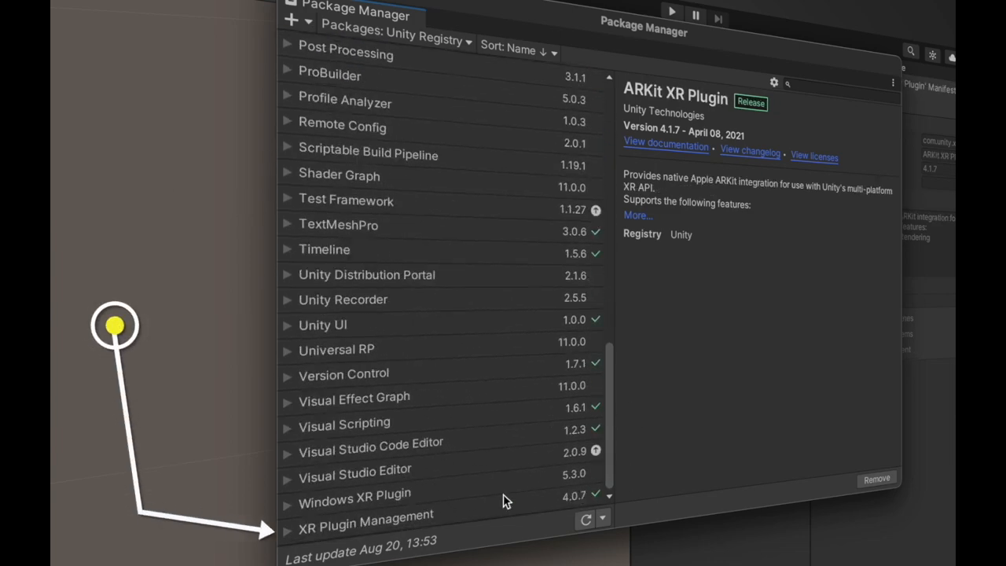
pyautogui.click(386, 527)
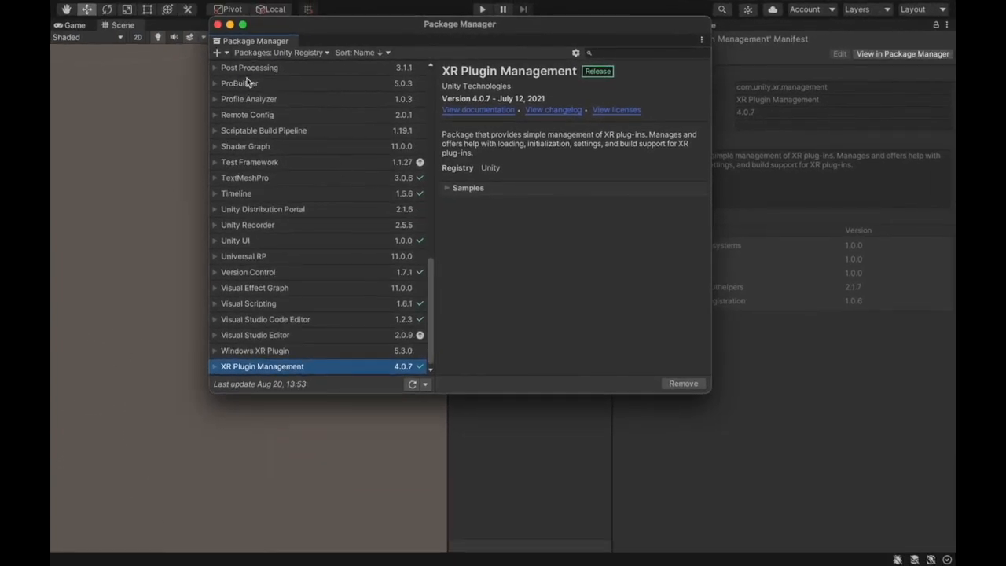
pyautogui.click(219, 25)
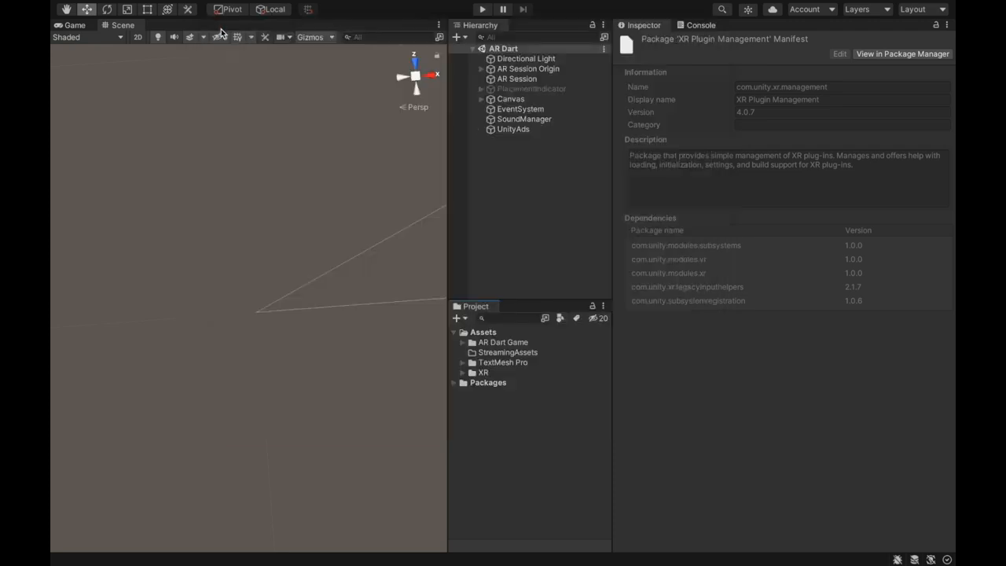
# - Open the Player settings from the iOS Build Settings and look through them
pyautogui.moveTo(95, 6)
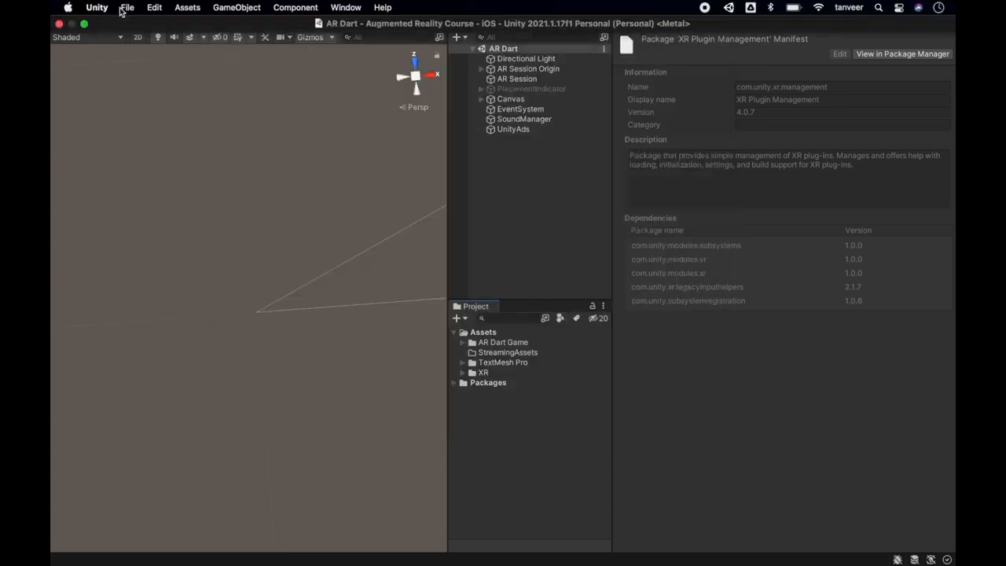
pyautogui.click(126, 8)
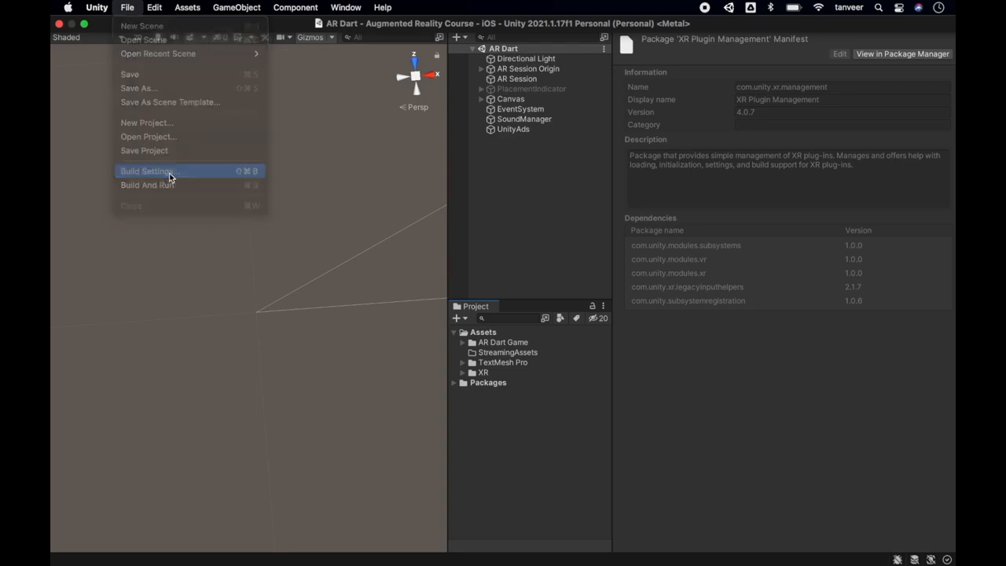
pyautogui.click(168, 173)
pyautogui.click(129, 401)
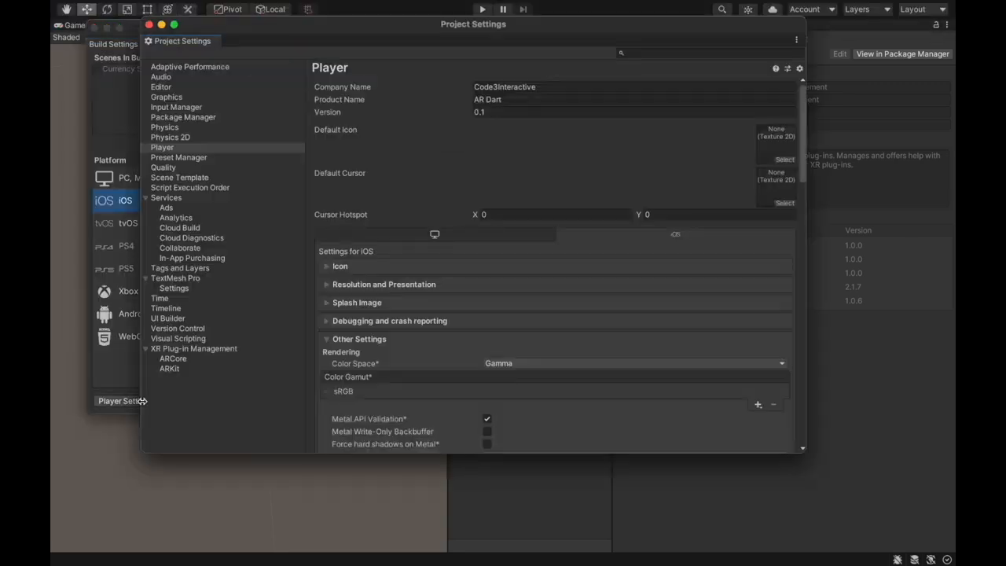
pyautogui.scroll(-1, 489, 339)
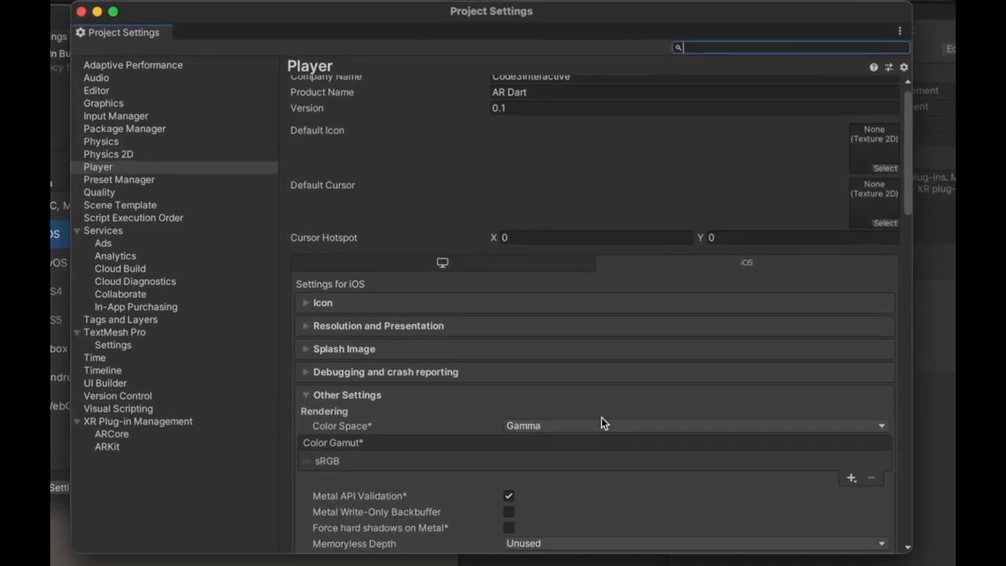
pyautogui.moveTo(910, 173); pyautogui.dragTo(908, 189)
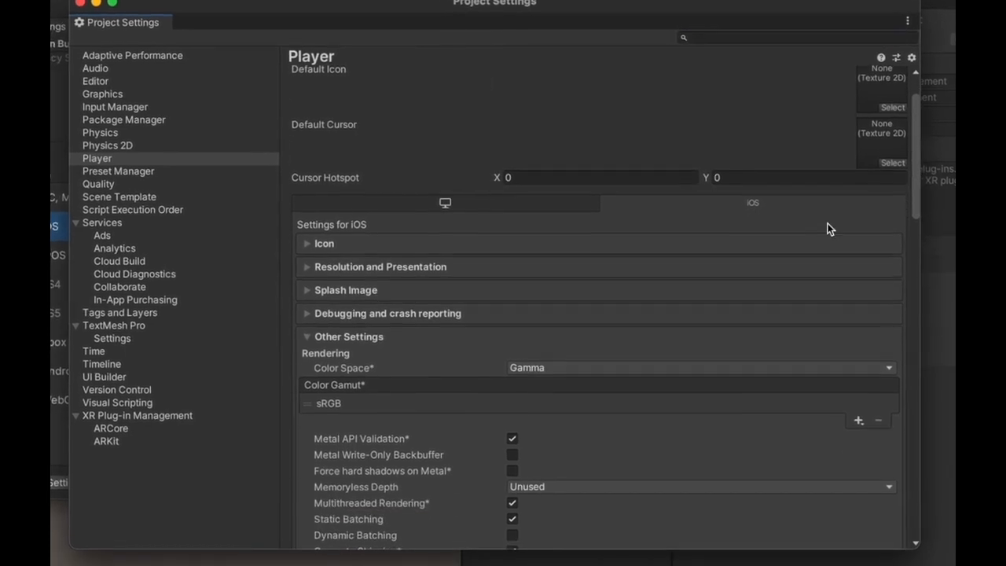
# - Check the iOS plug-in providers under XR Plug-in Management, and close the Project Settings and Build Settings windows
pyautogui.click(143, 427)
pyautogui.click(144, 415)
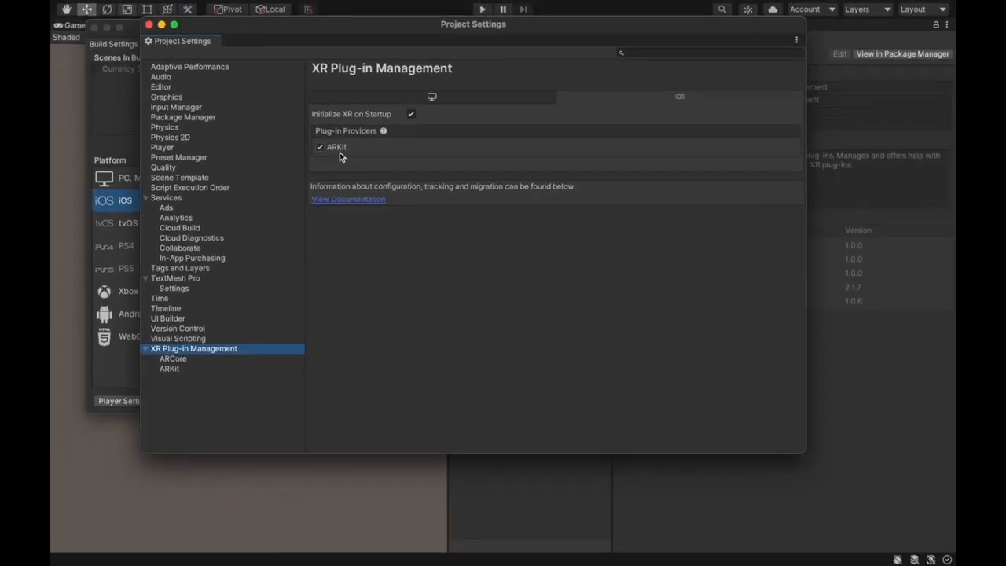
pyautogui.click(149, 26)
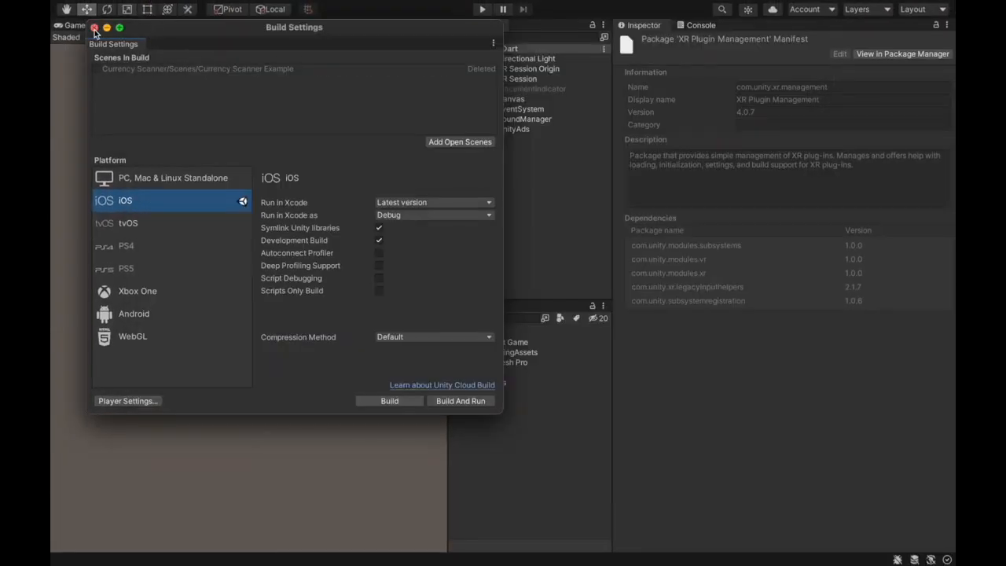
pyautogui.click(94, 27)
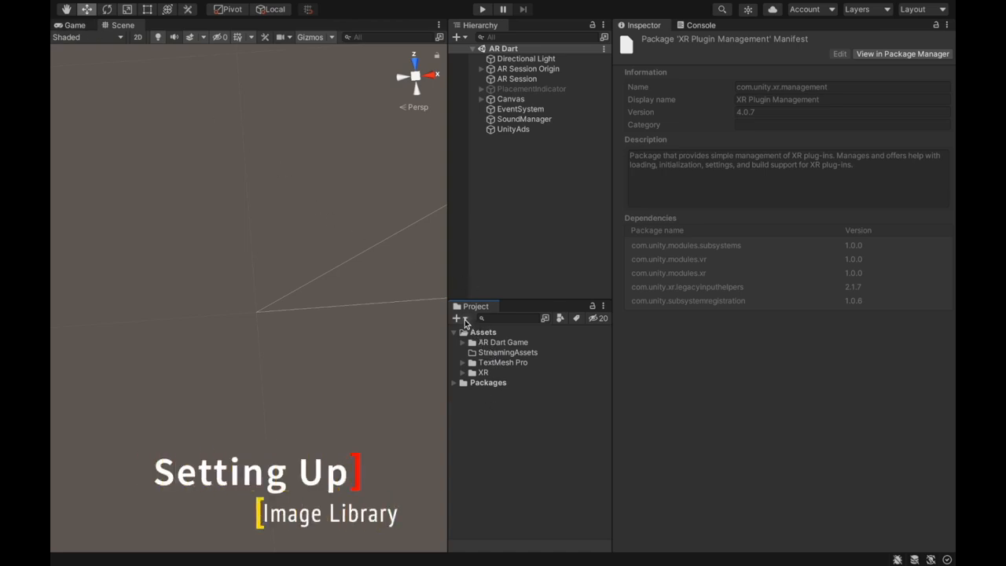
# - Create a folder named "Currency Scanner Example" in Assets
pyautogui.click(465, 319)
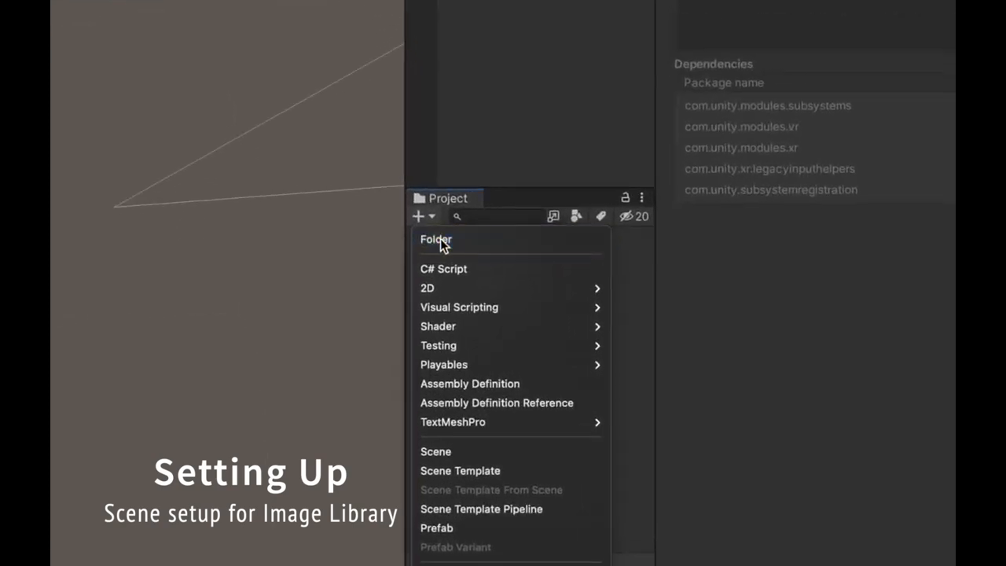
pyautogui.click(440, 242)
pyautogui.write('Currency Scanner')
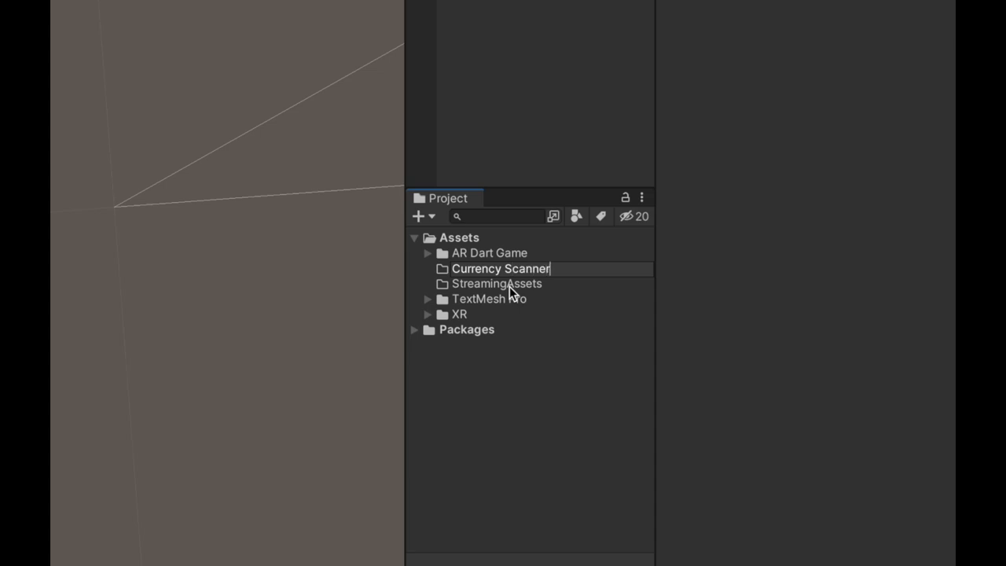
pyautogui.write(' Example')
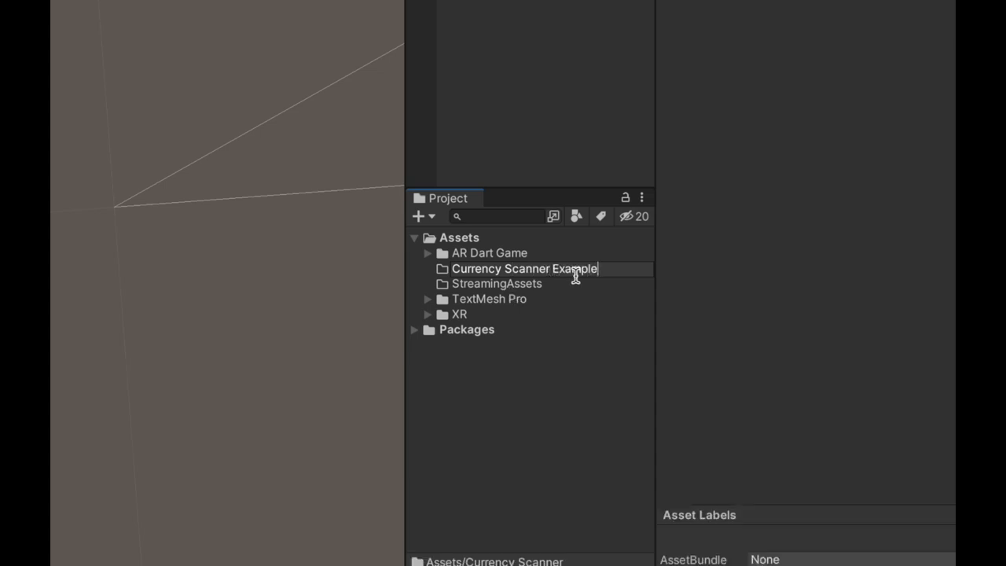
pyautogui.press('Return')
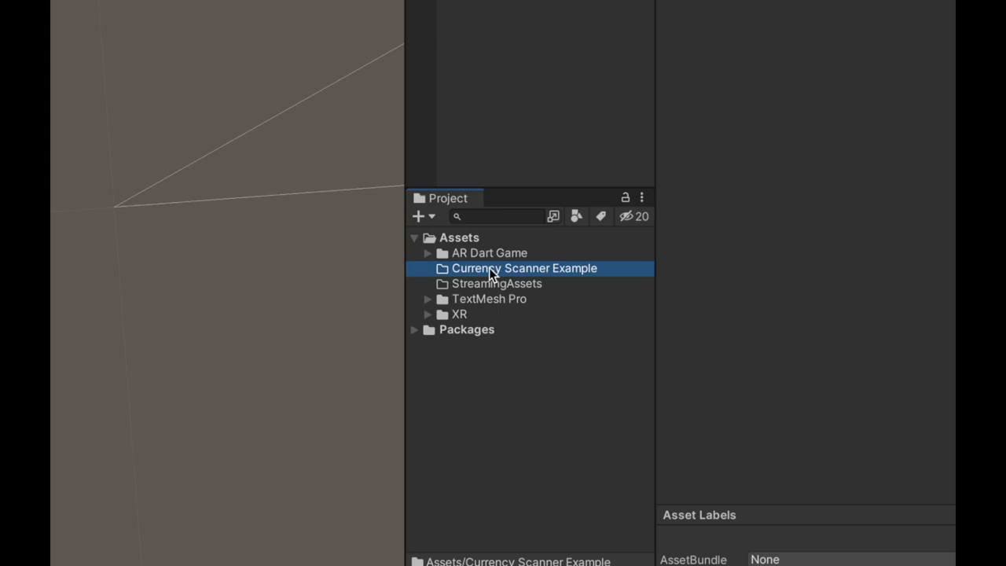
# - Create a subfolder named "Scenes" inside the Currency Scanner Example folder
pyautogui.click(421, 217)
pyautogui.click(438, 240)
pyautogui.write('SCENE')
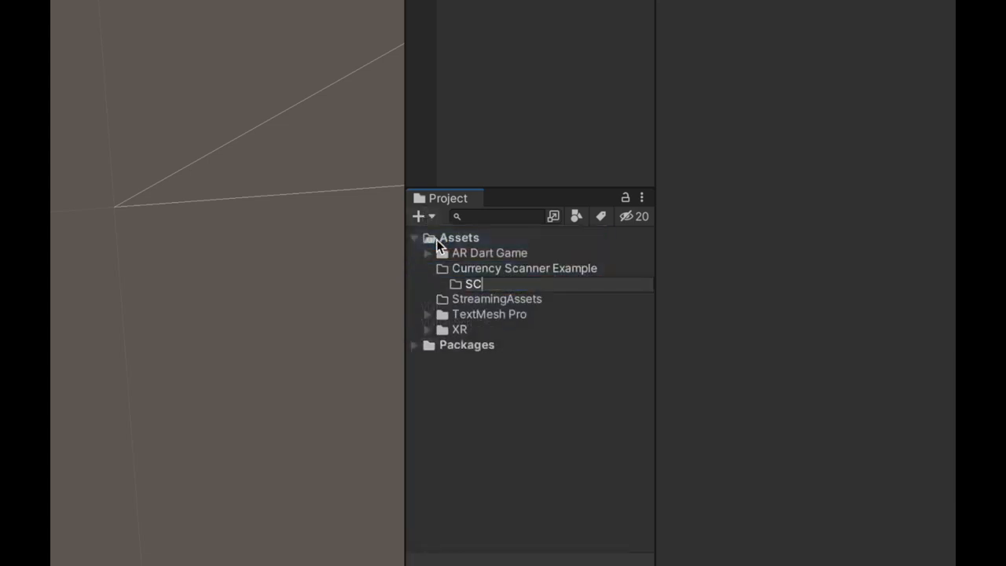
pyautogui.press('BackSpace')
pyautogui.press('BackSpace')
pyautogui.press('BackSpace')
pyautogui.press('BackSpace')
pyautogui.write('cenes')
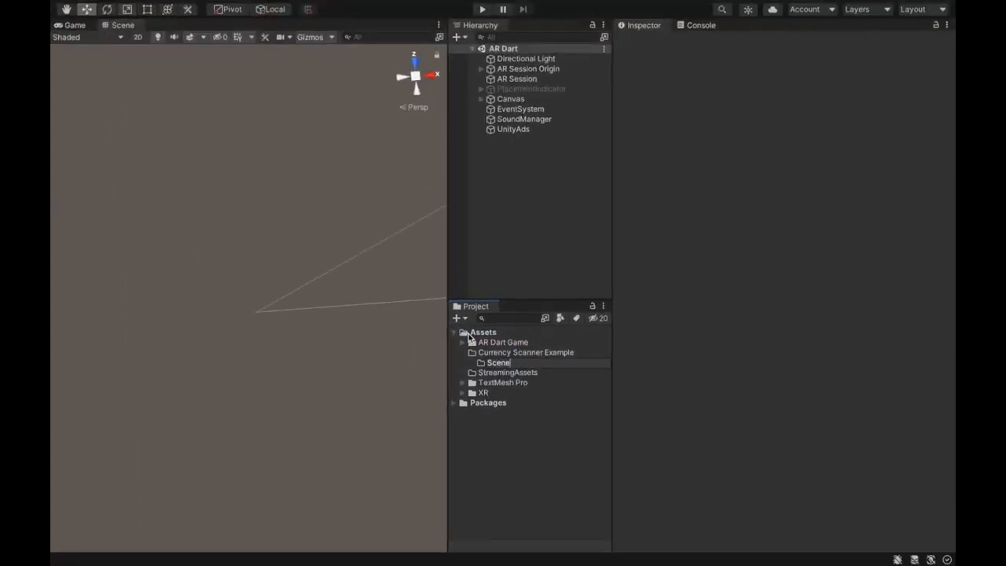
pyautogui.press('Return')
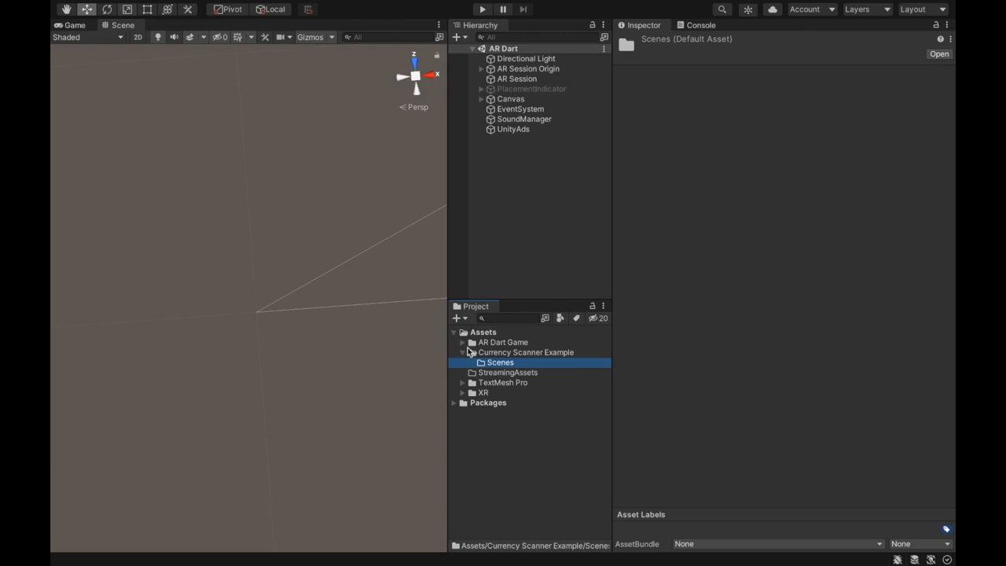
# - Create a scene named "Currency Scanner Example" in the Scenes folder
pyautogui.click(456, 318)
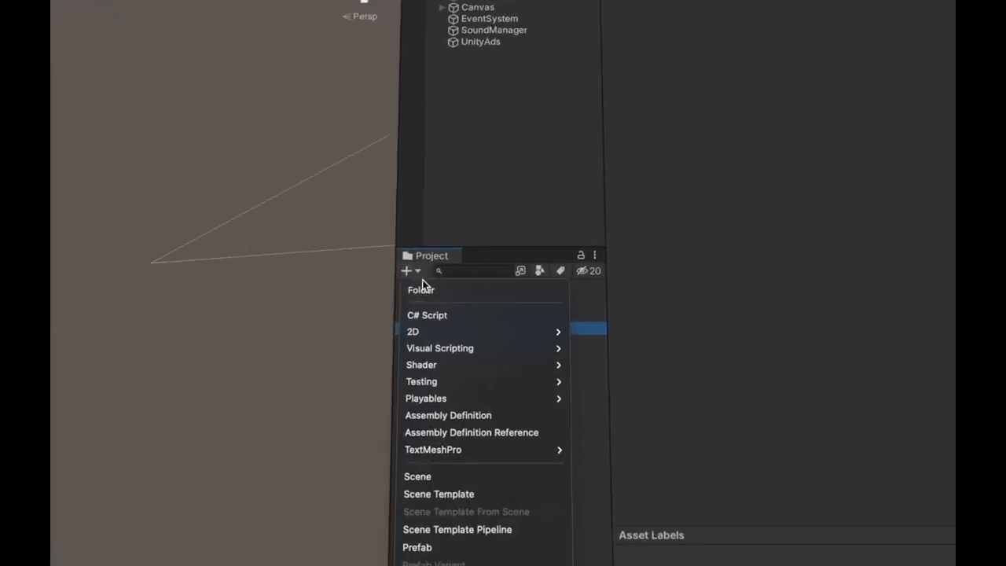
pyautogui.moveTo(498, 413)
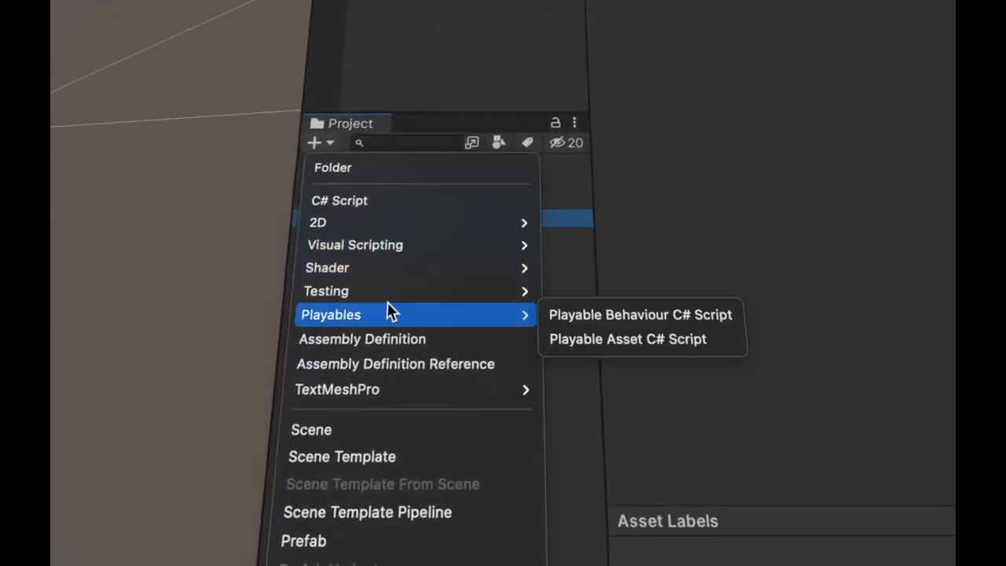
pyautogui.click(345, 435)
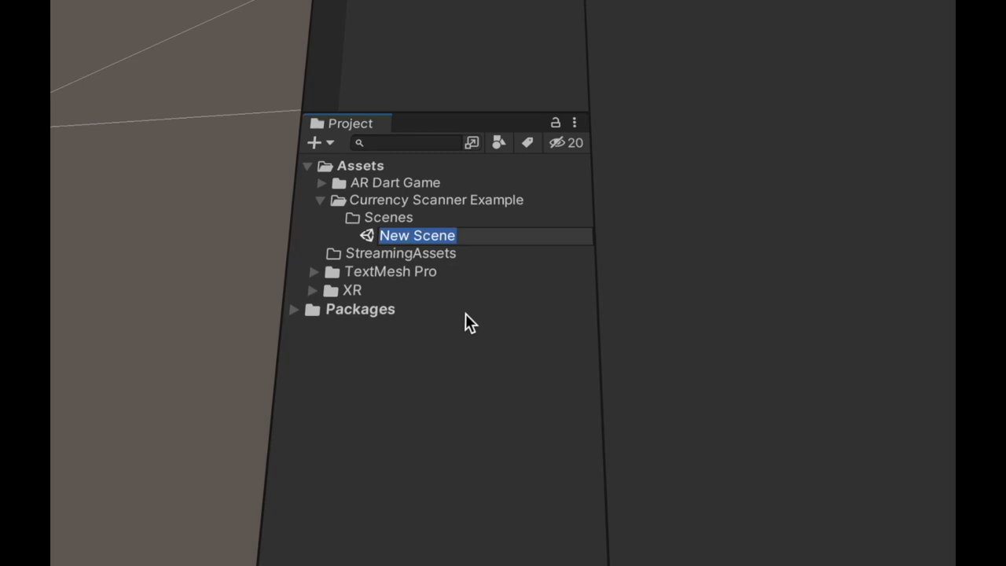
pyautogui.write('Currency Scanner')
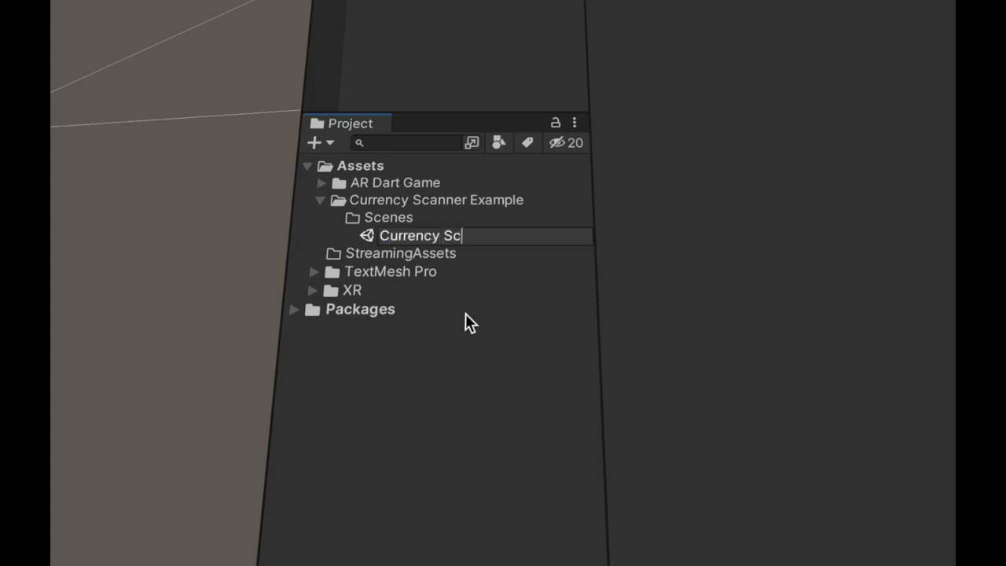
pyautogui.write(' Example')
pyautogui.press('Return')
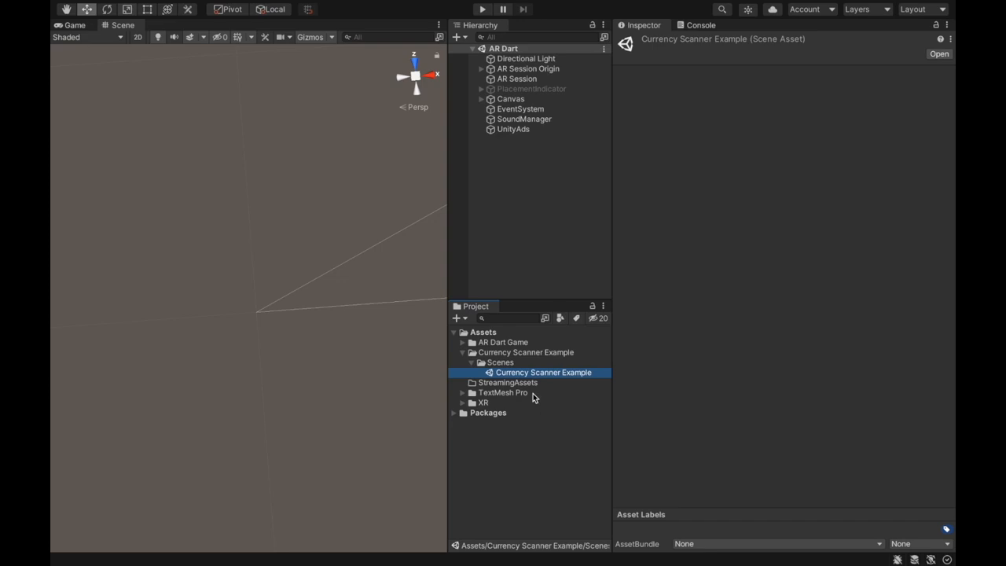
# - Open the Currency Scanner Example scene and delete its Main Camera
pyautogui.doubleClick(530, 376)
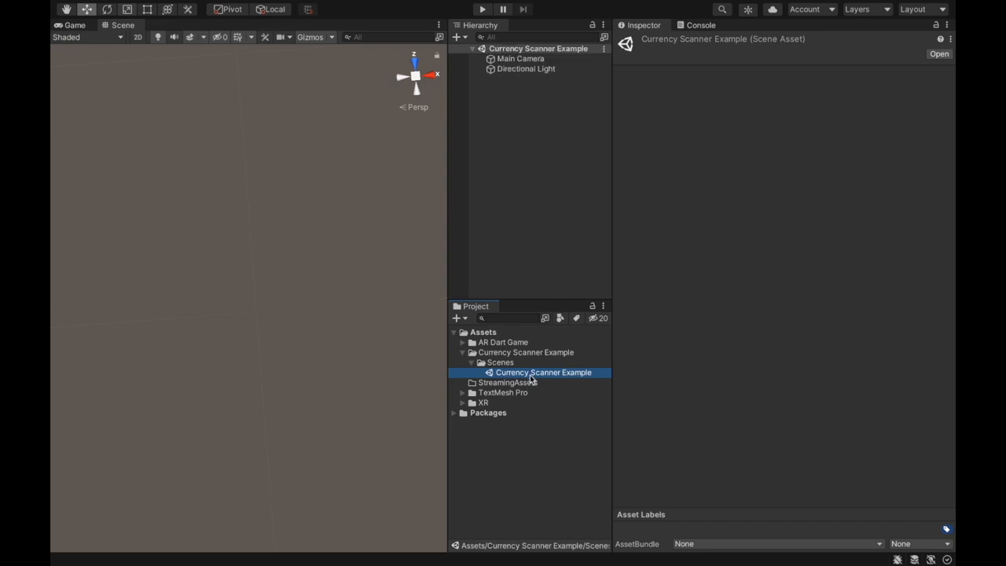
pyautogui.click(519, 59)
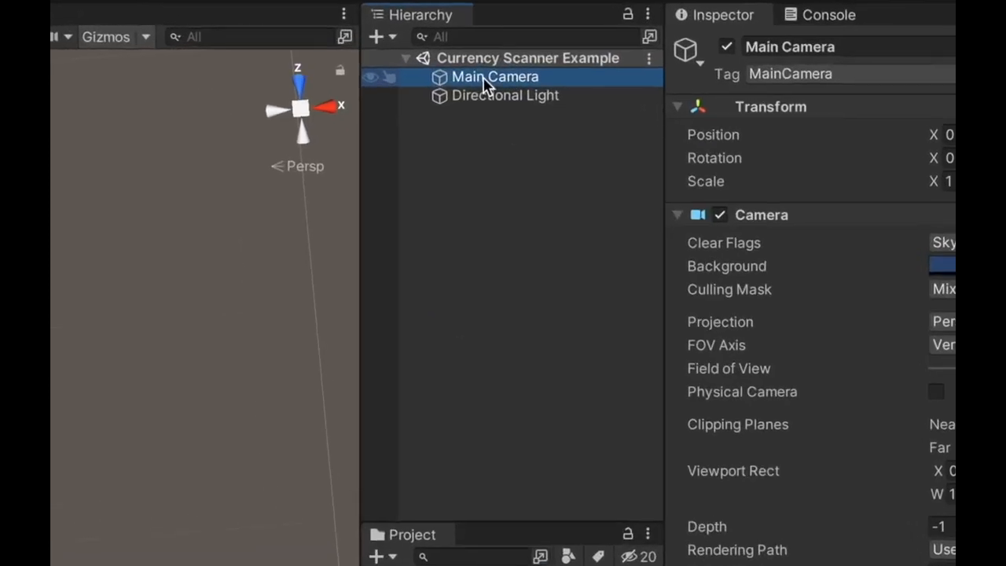
pyautogui.rightClick(516, 60)
pyautogui.click(536, 263)
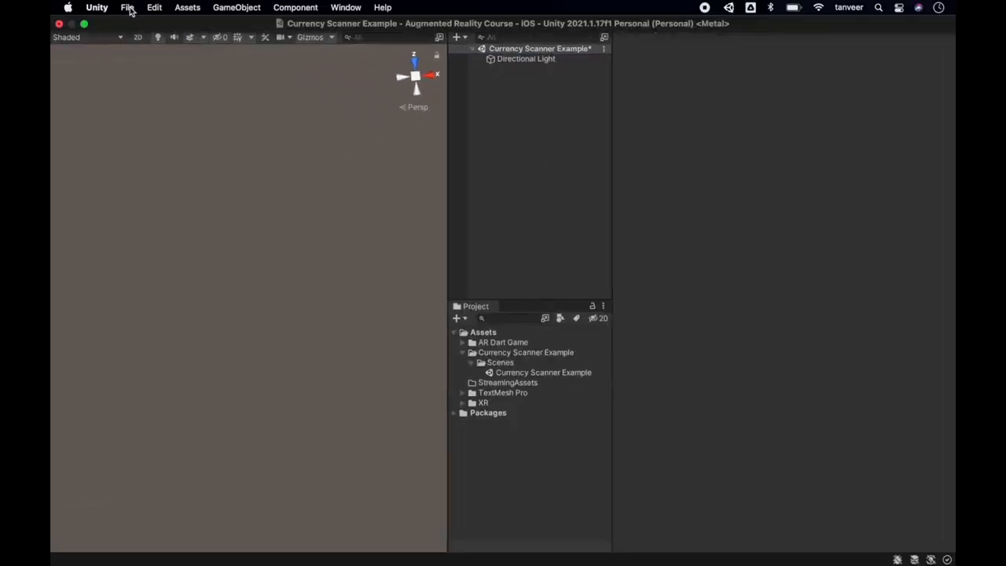
# - Add an AR Session object to the scene and look at its components
pyautogui.click(127, 8)
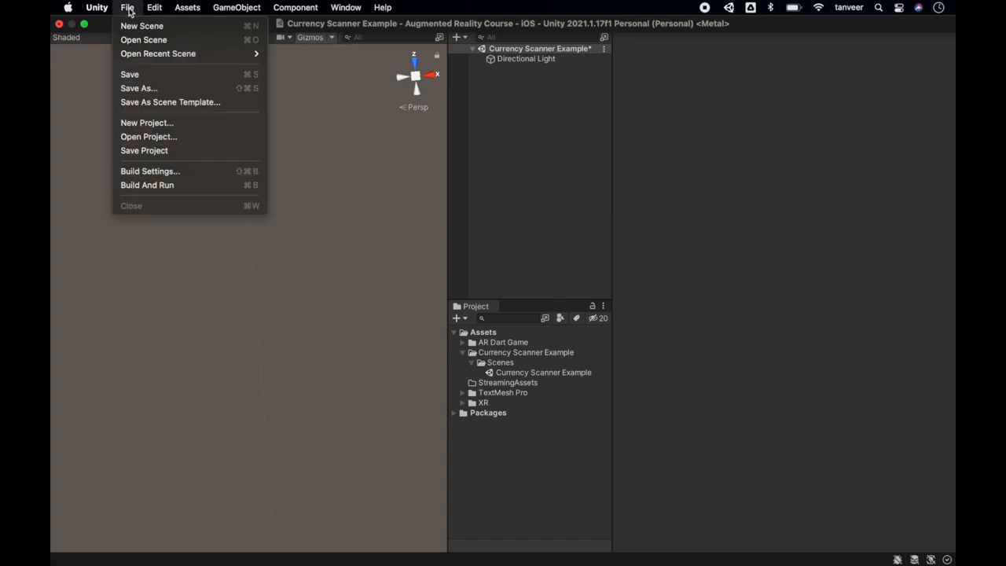
pyautogui.moveTo(182, 8)
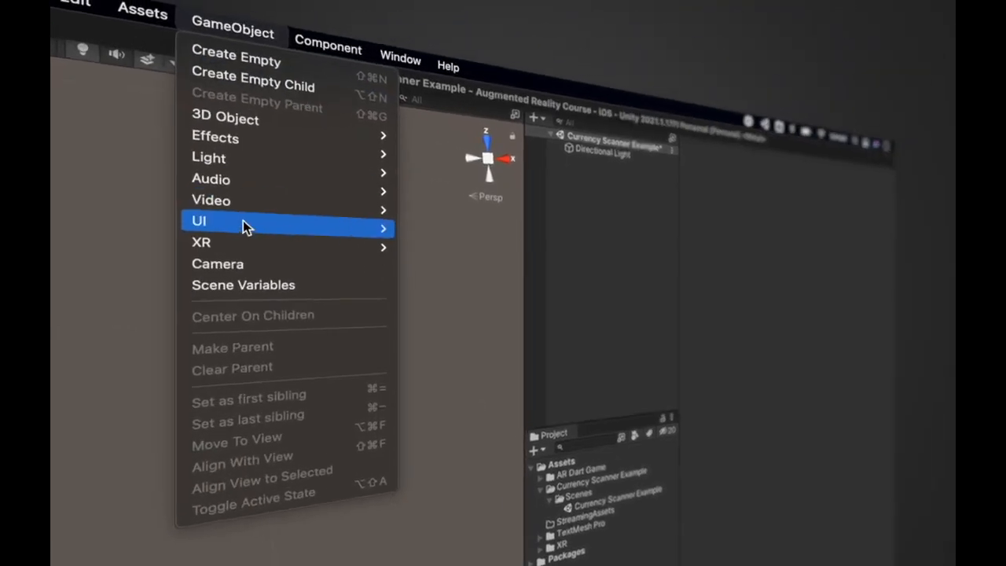
pyautogui.moveTo(259, 149)
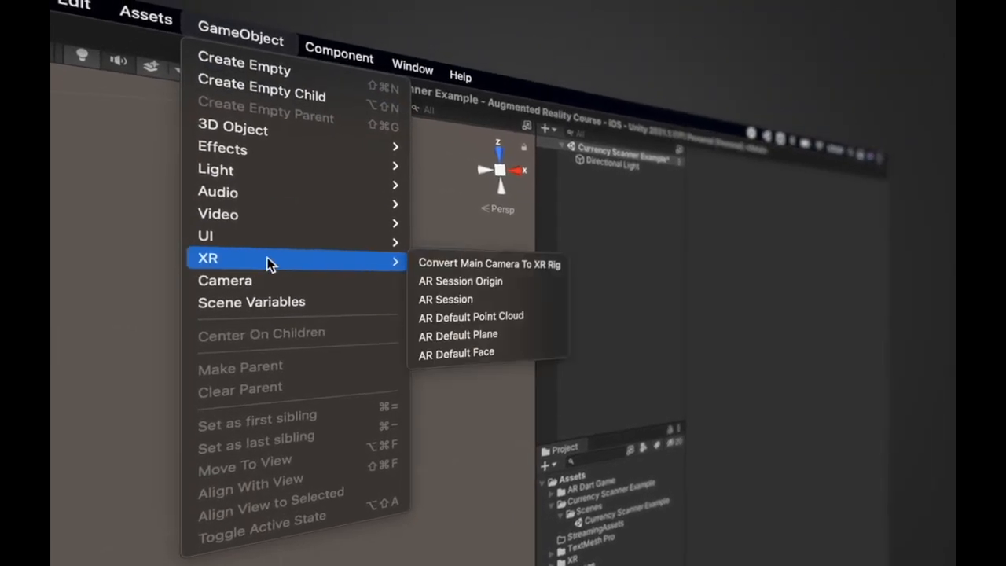
pyautogui.click(482, 295)
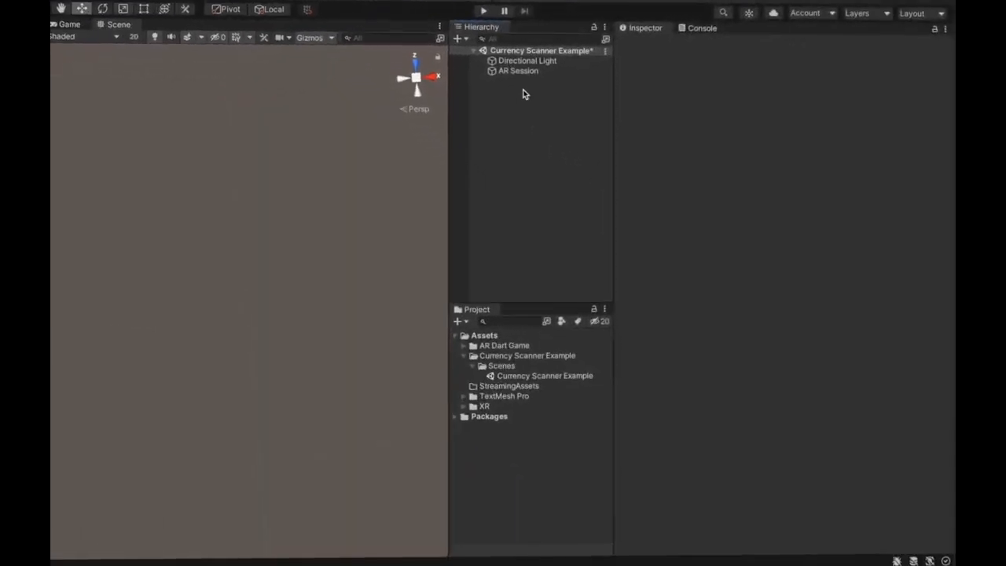
pyautogui.click(482, 73)
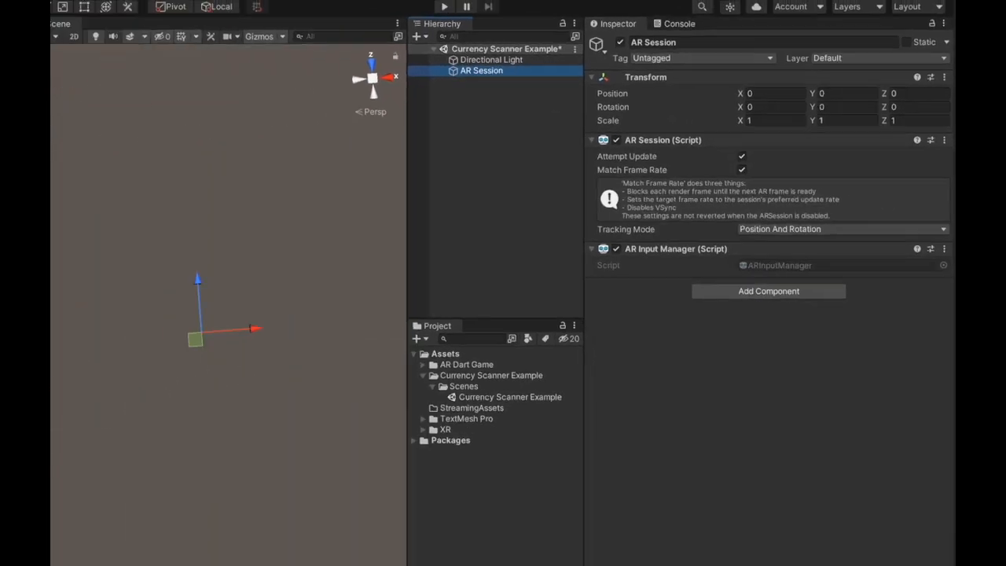
# - Add an AR Session Origin to the scene and check the components of its AR Camera child
pyautogui.moveTo(178, 5)
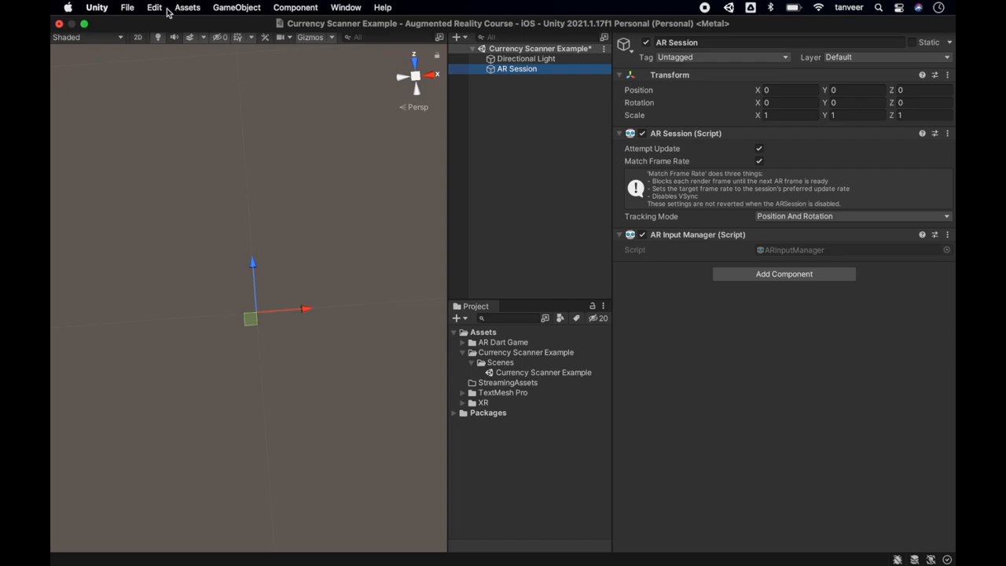
pyautogui.click(237, 8)
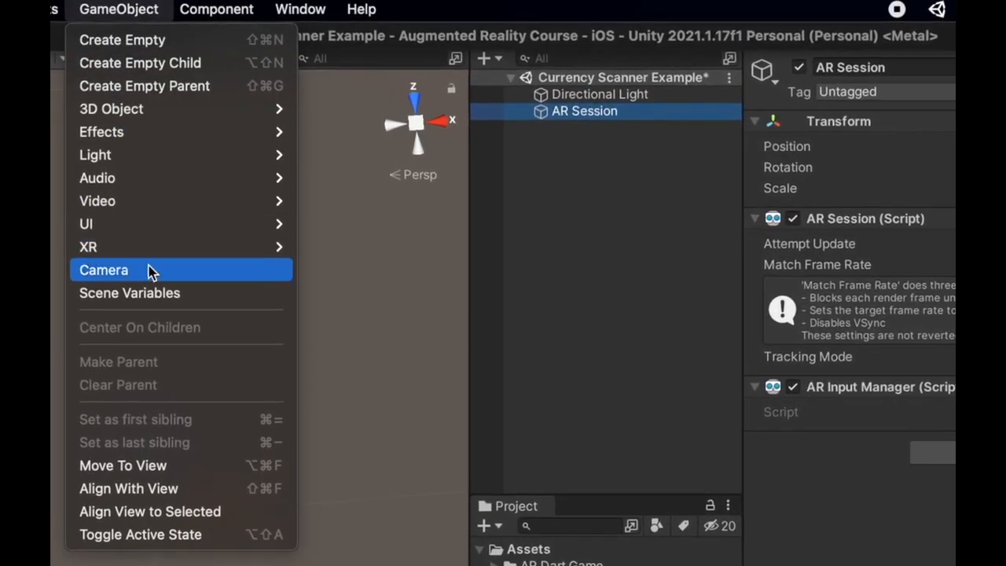
pyautogui.moveTo(168, 250)
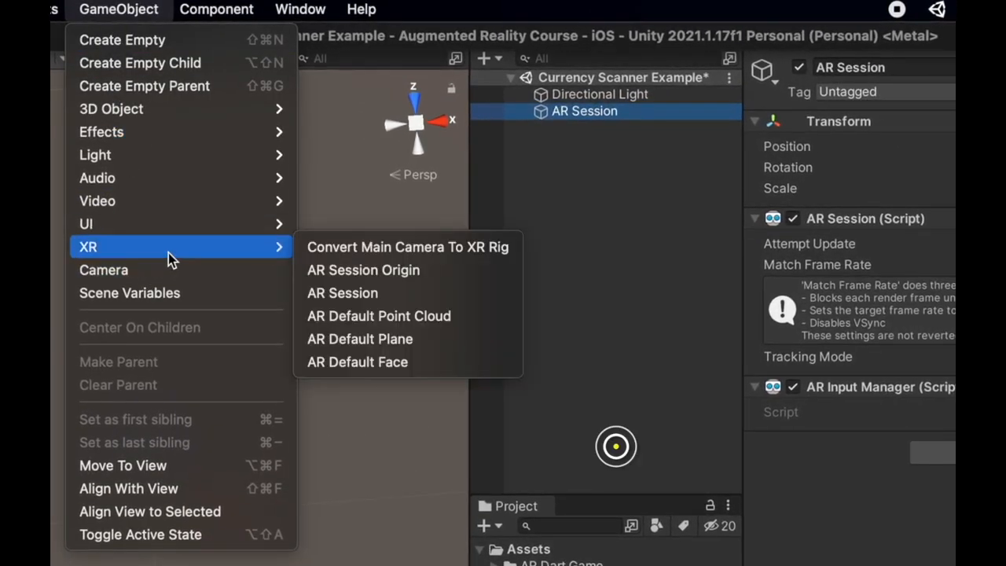
pyautogui.click(418, 274)
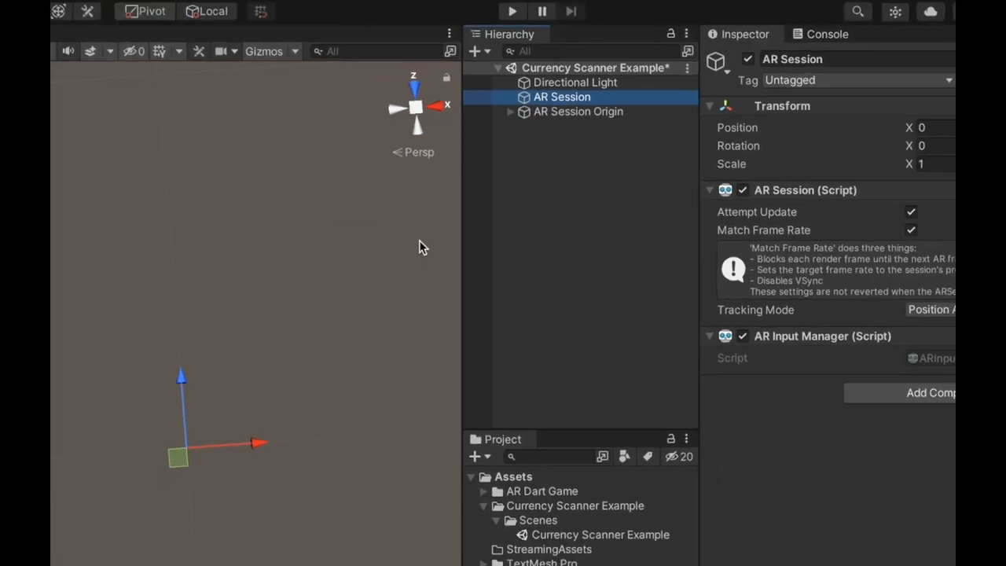
pyautogui.click(529, 80)
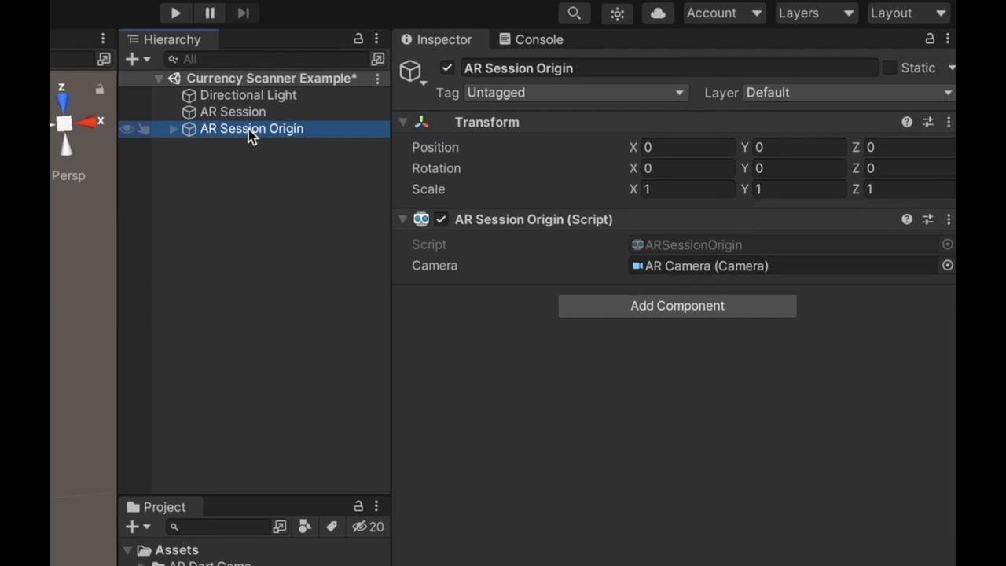
pyautogui.click(173, 129)
pyautogui.click(250, 147)
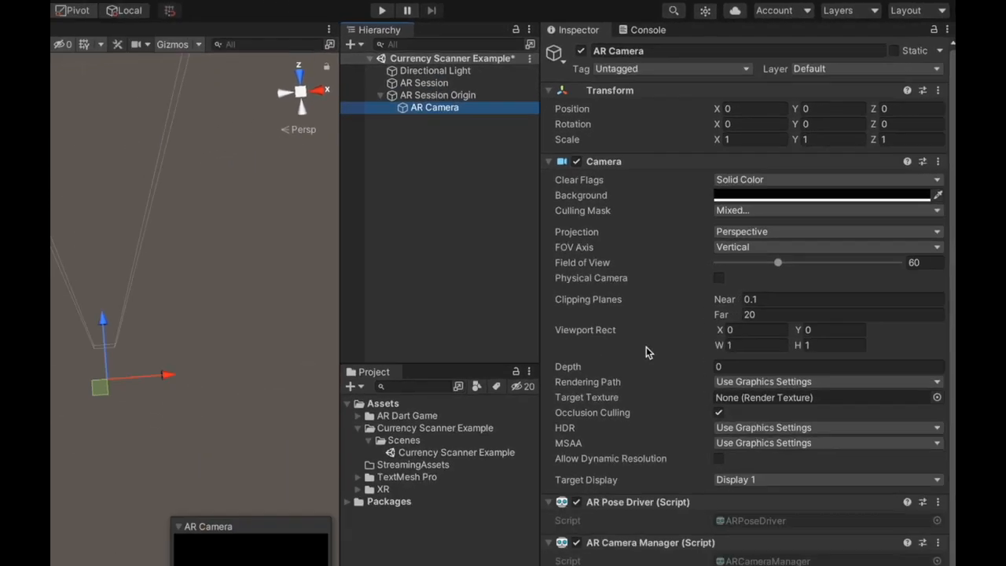
pyautogui.scroll(-3, 547, 452)
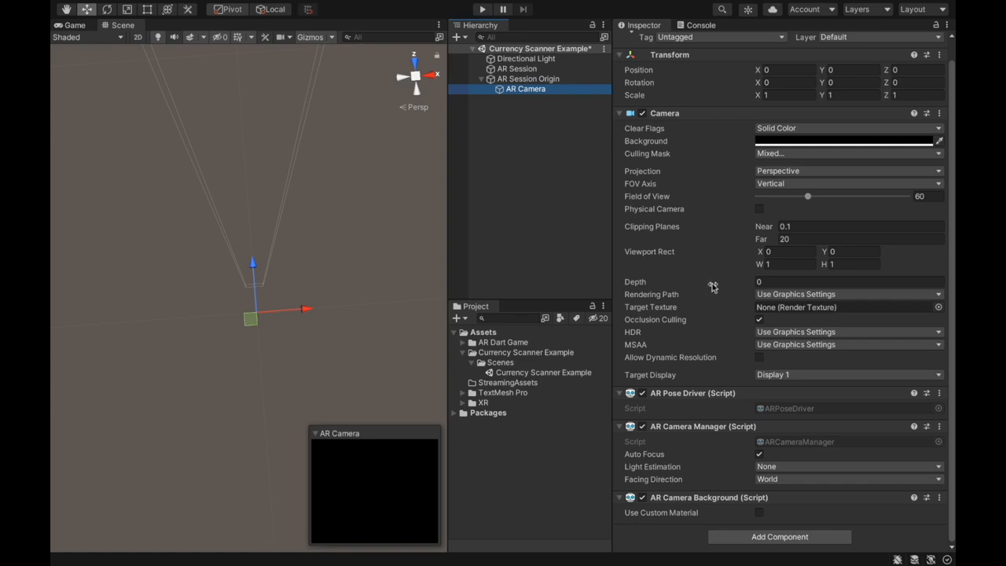
pyautogui.click(482, 79)
# - Add an AR Tracked Image Manager component to the AR Session Origin
pyautogui.click(527, 79)
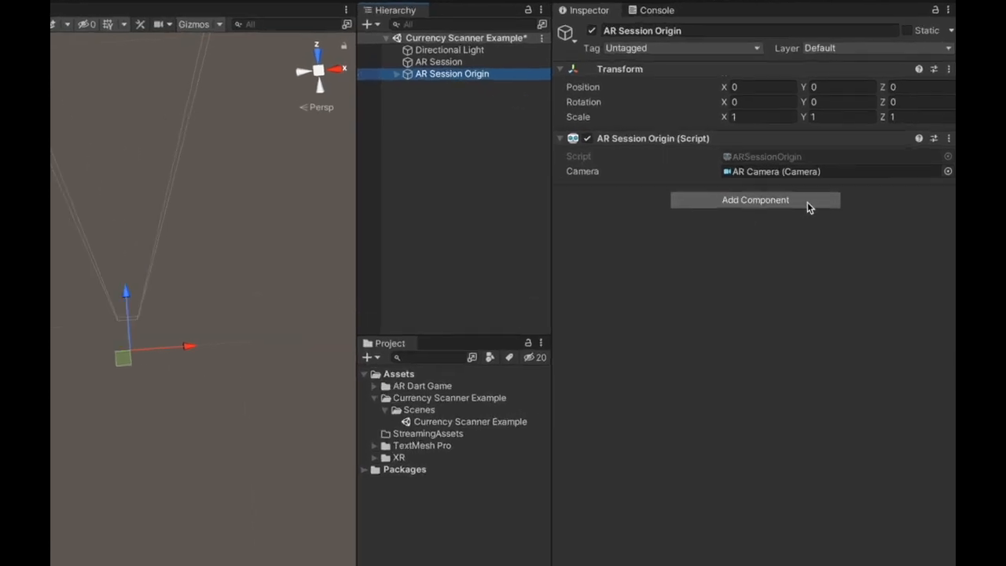
pyautogui.click(807, 202)
pyautogui.write('AR')
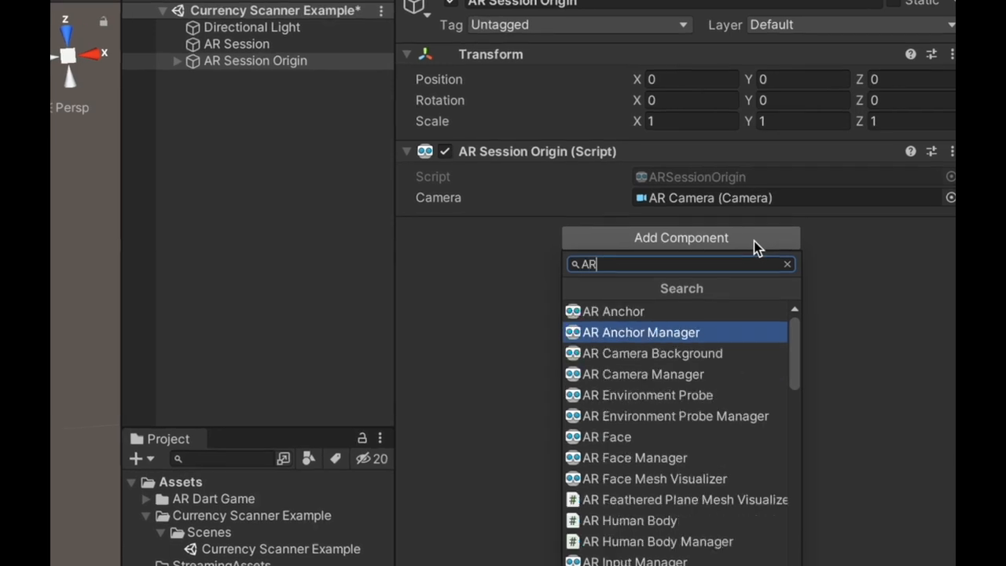
pyautogui.write('trac')
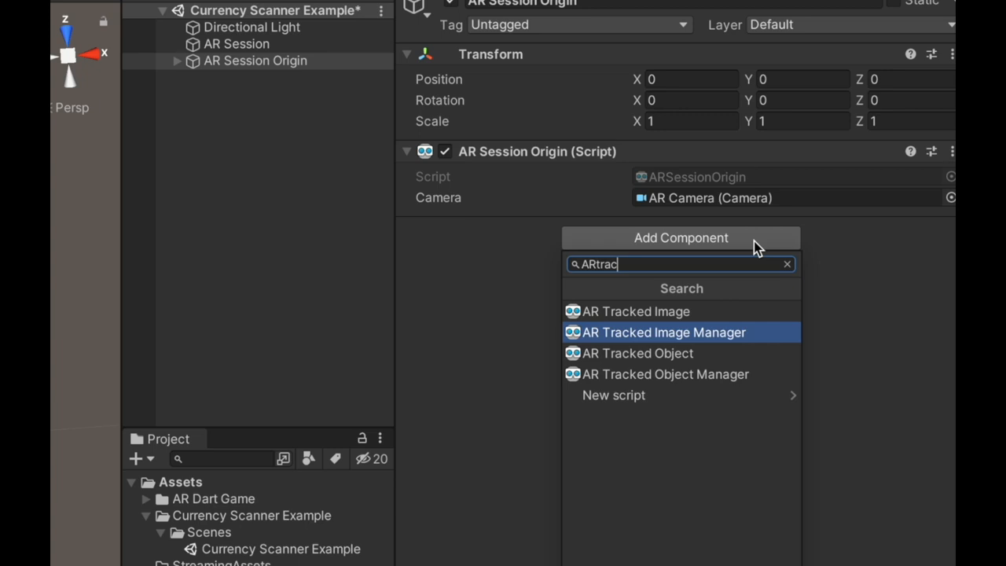
pyautogui.press('Return')
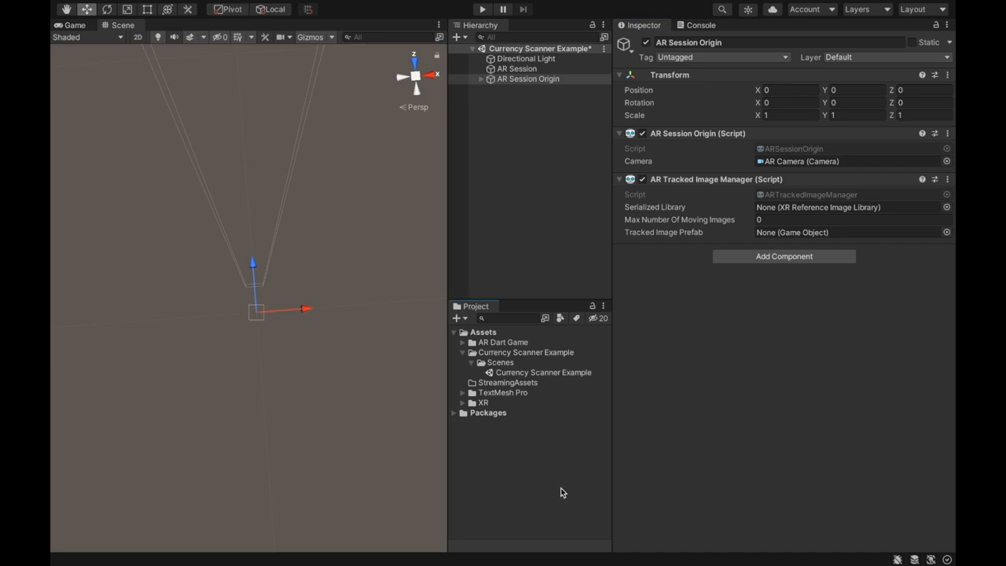
# - Create a subfolder named "Currency Image Library" in the Currency Scanner Example folder
pyautogui.click(479, 353)
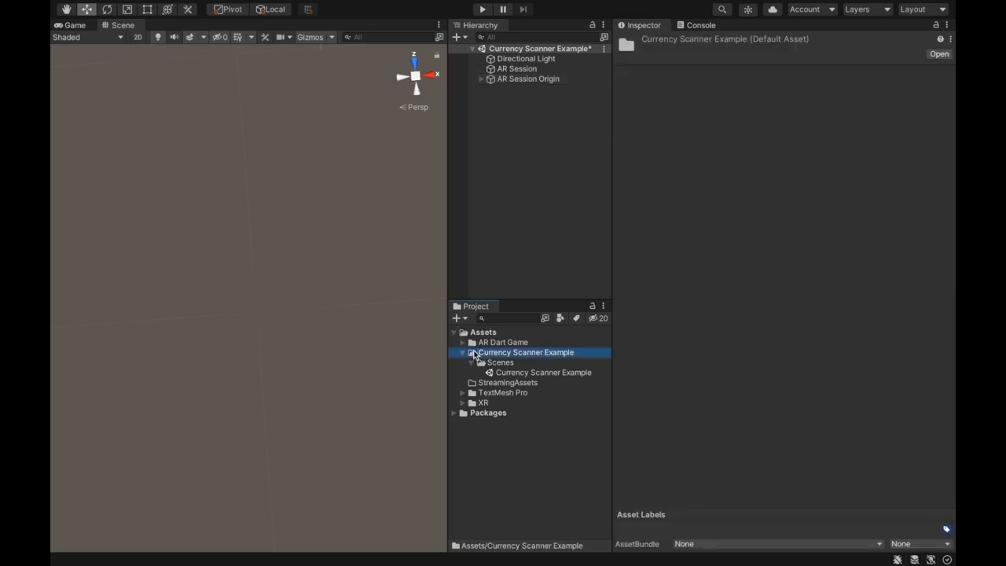
pyautogui.click(456, 318)
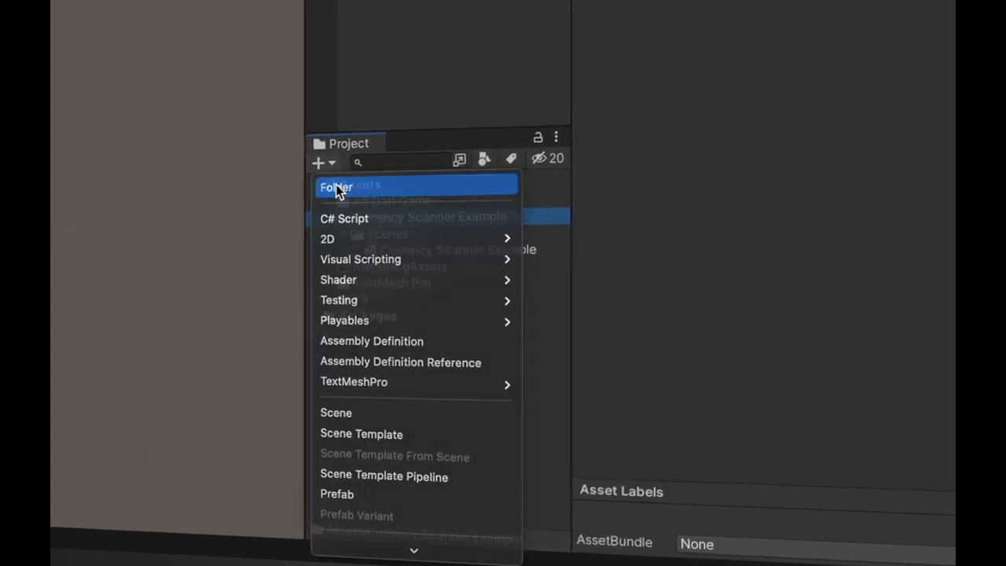
pyautogui.click(336, 189)
pyautogui.write('Currency Image Library')
pyautogui.press('Return')
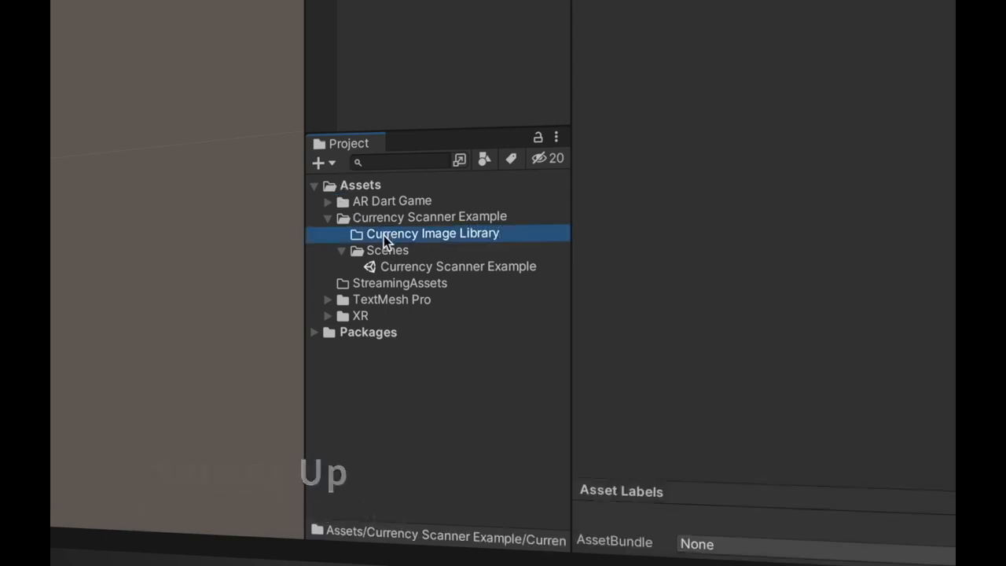
# - Create an XR Reference Image Library named "CurrencyImageLibrary" in the Currency Image Library folder
pyautogui.click(331, 163)
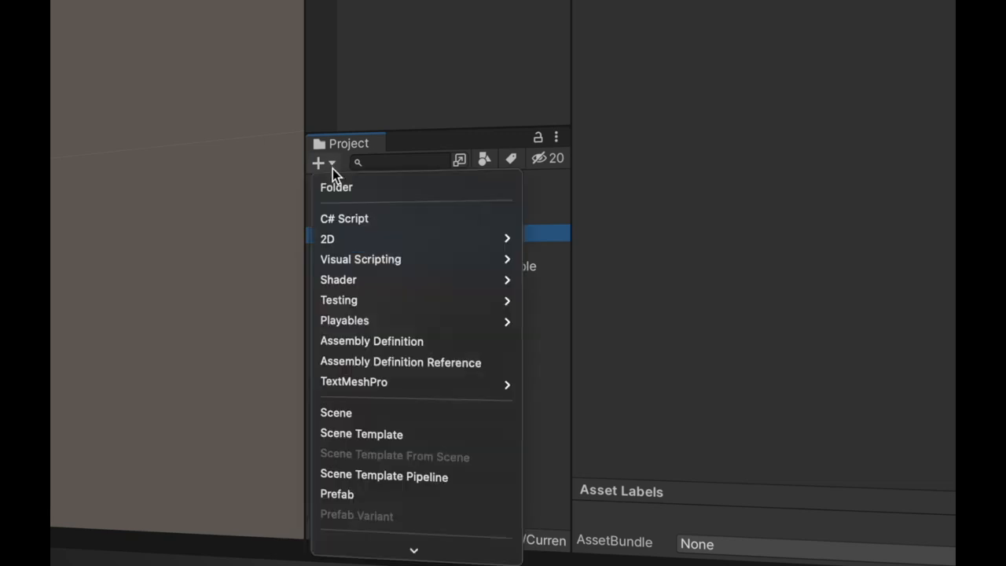
pyautogui.moveTo(411, 550)
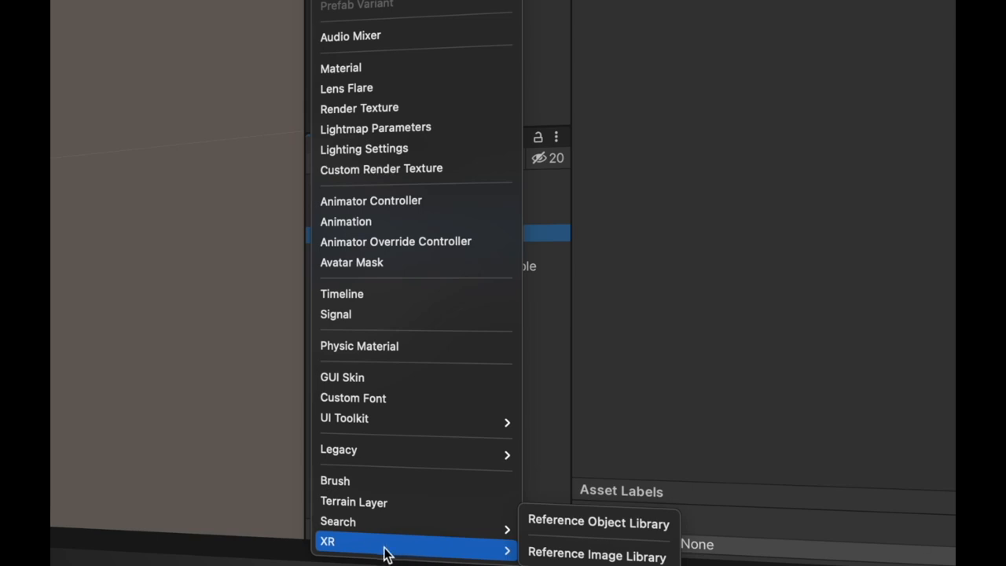
pyautogui.click(579, 555)
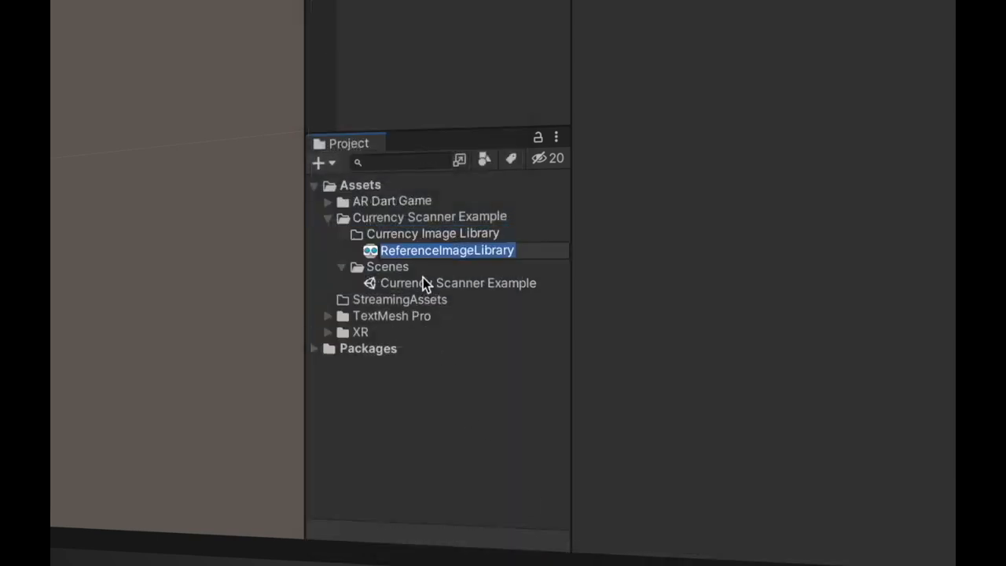
pyautogui.moveTo(435, 253); pyautogui.dragTo(392, 251)
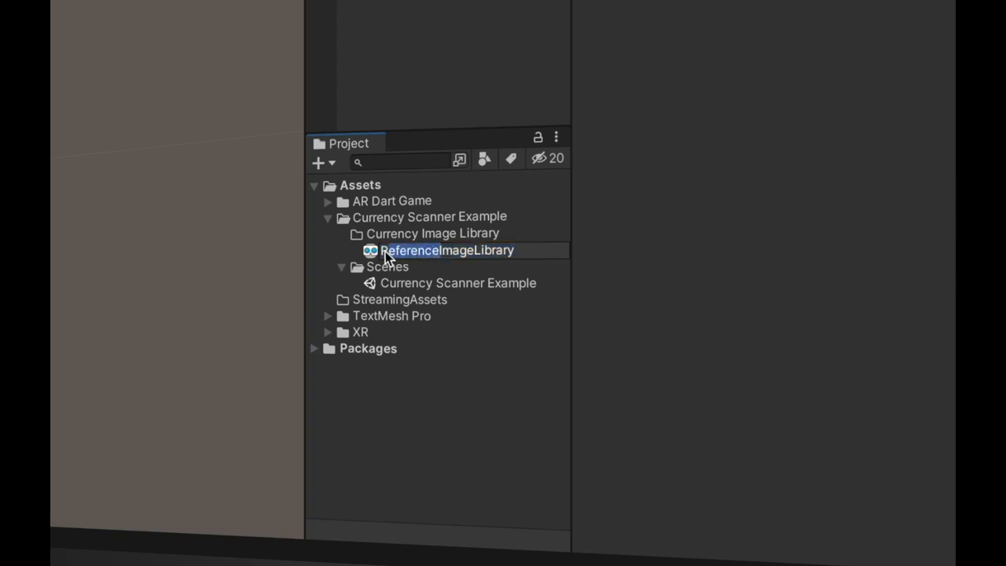
pyautogui.write('Currency')
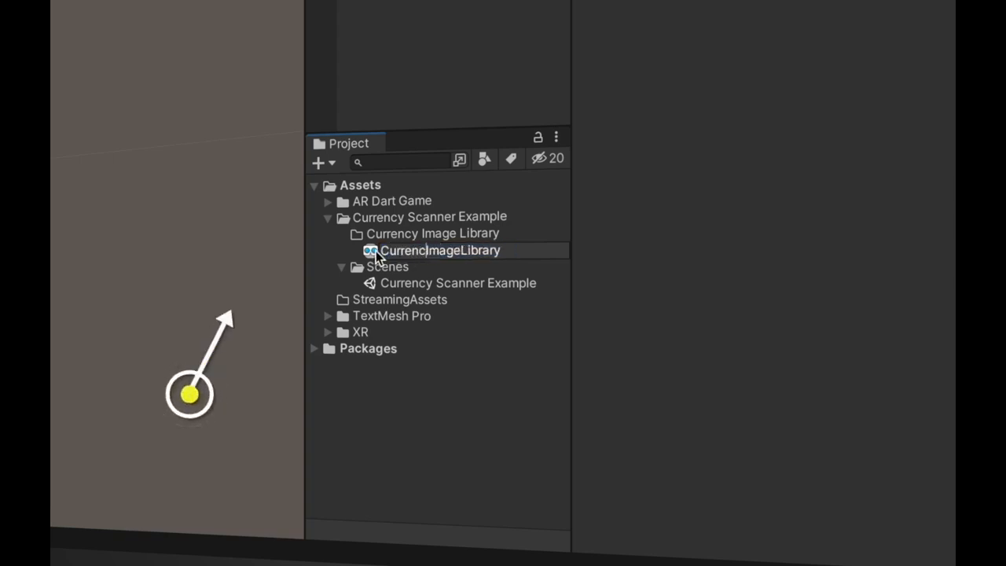
pyautogui.press('Return')
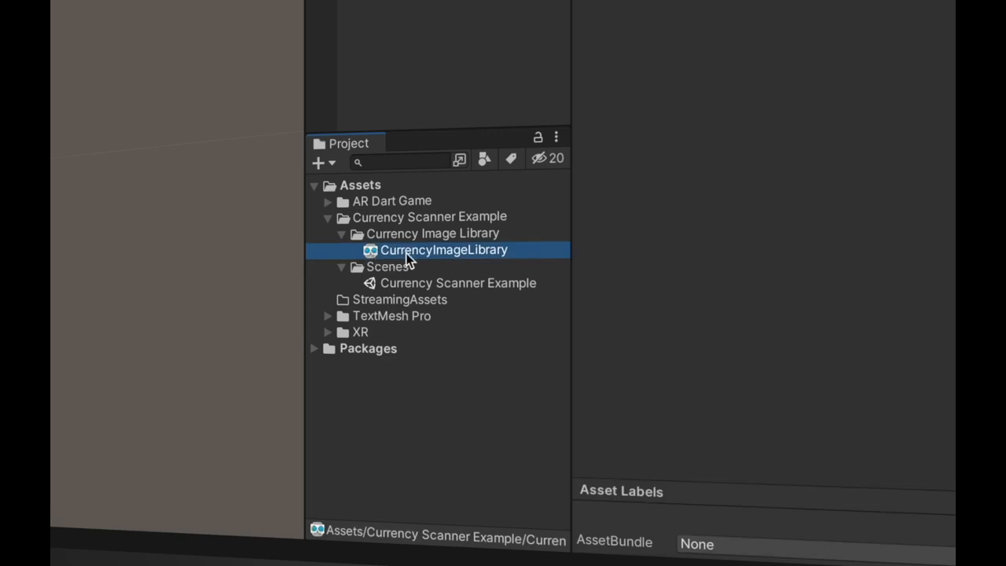
# - Check the CurrencyImageLibrary asset and assign it as the Serialized Library of the AR Session Origin's AR Tracked Image Manager
pyautogui.click(407, 254)
pyautogui.click(414, 265)
pyautogui.click(413, 253)
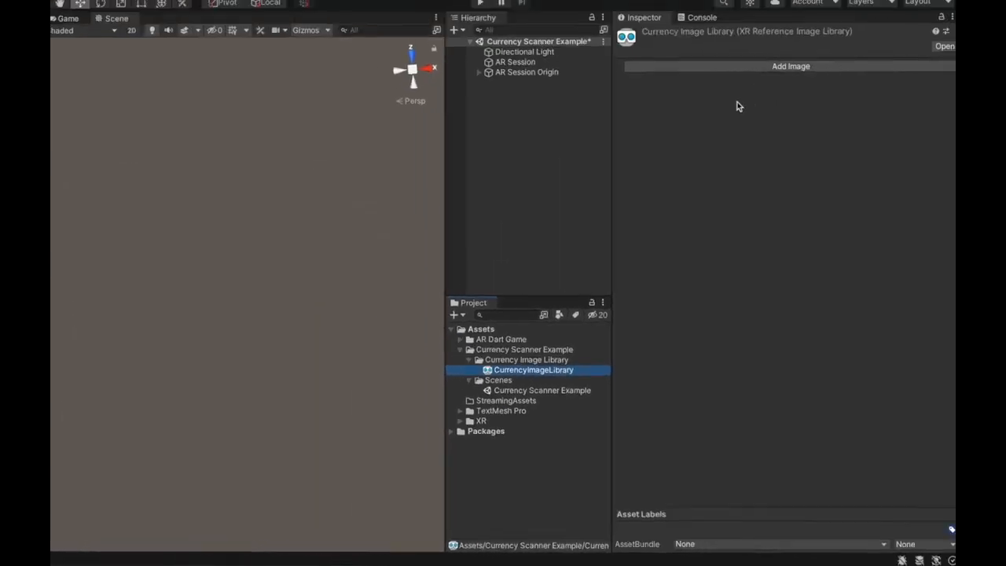
pyautogui.click(516, 70)
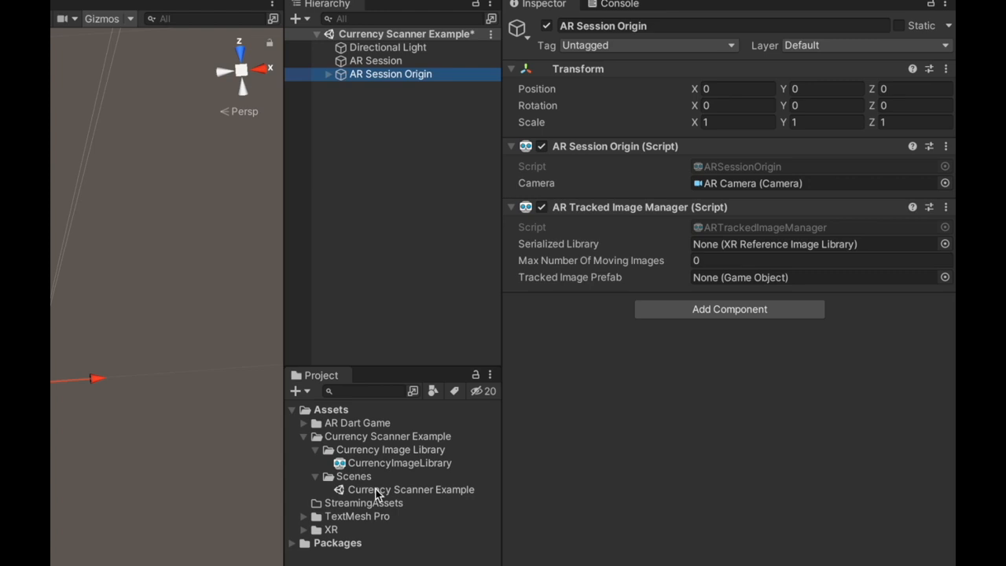
pyautogui.moveTo(386, 465); pyautogui.dragTo(766, 249)
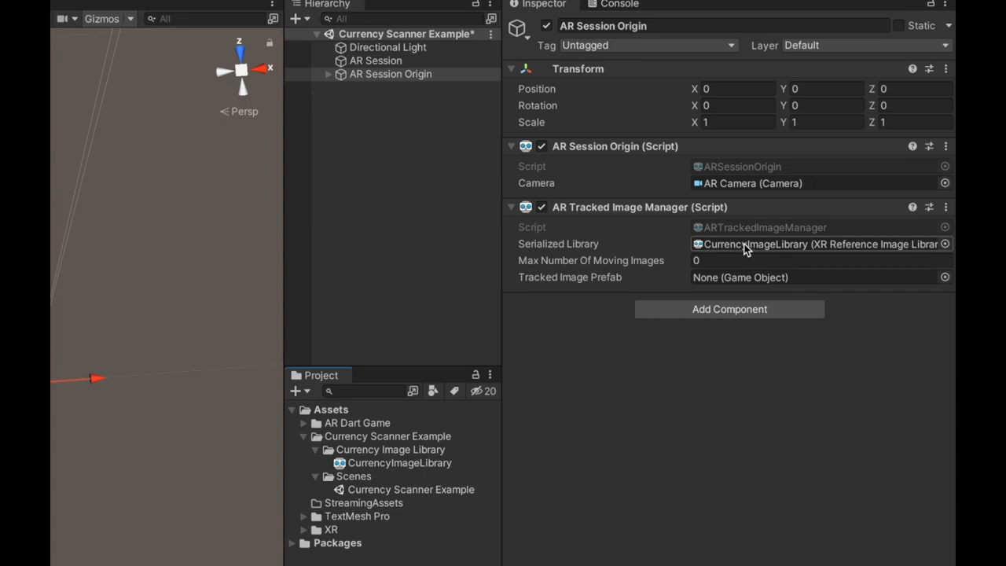
# - Add an empty image entry to the CurrencyImageLibrary reference image library
pyautogui.click(401, 463)
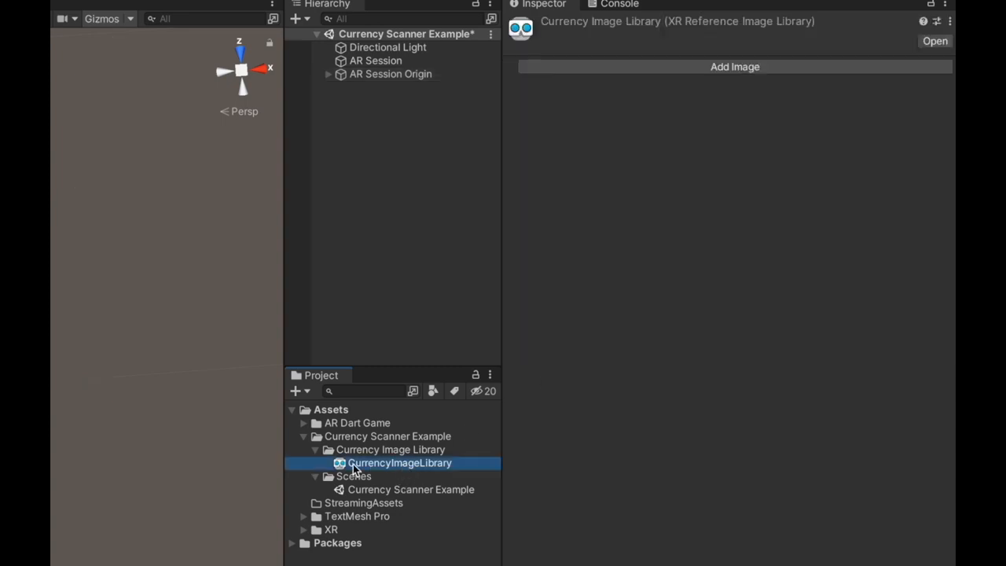
pyautogui.click(679, 68)
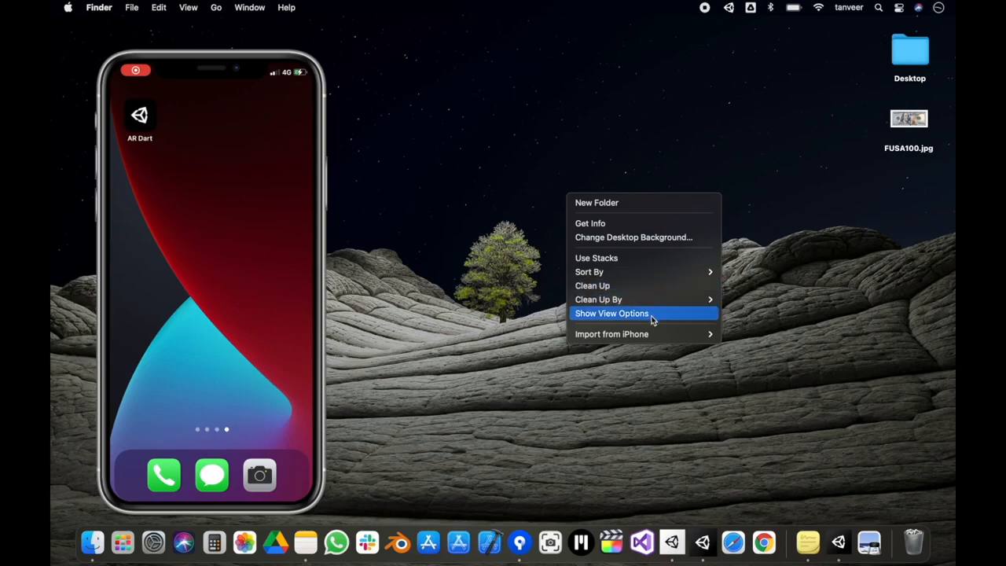
# - Scan the ten-rupee banknote onto the Mac desktop with the iPhone's document scanner and open Scanned Document.pdf to inspect it
pyautogui.moveTo(655, 334)
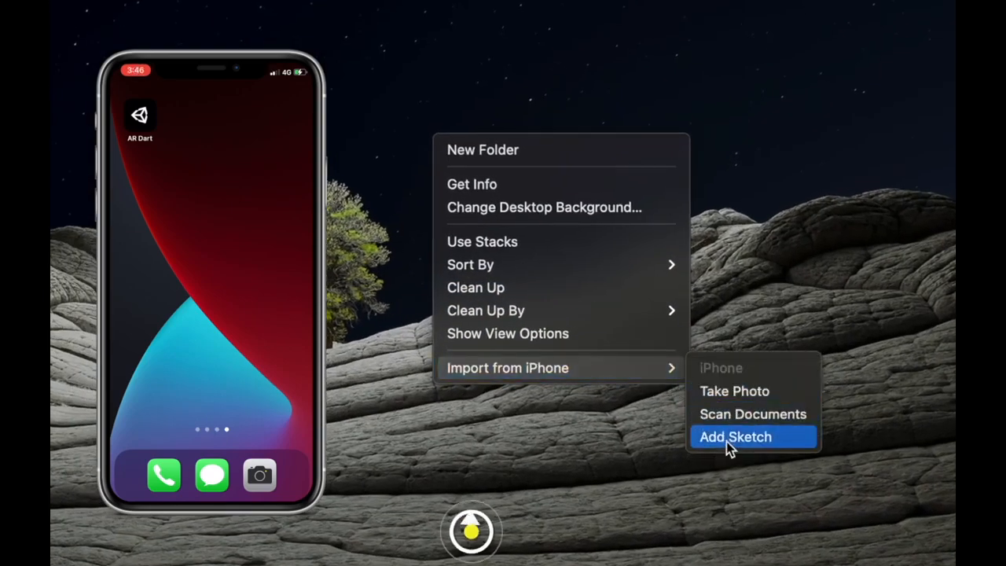
pyautogui.click(725, 420)
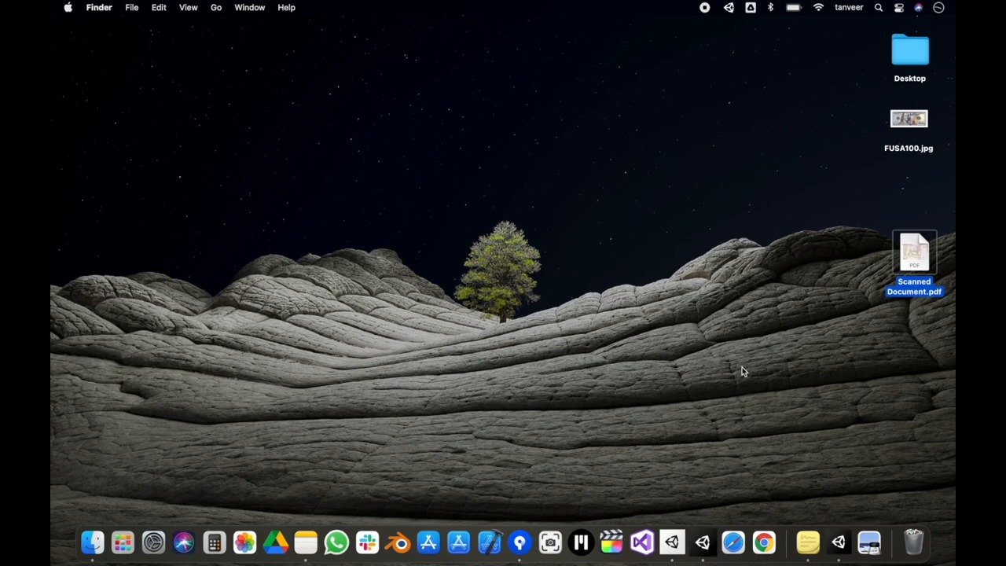
pyautogui.moveTo(925, 261); pyautogui.dragTo(919, 186)
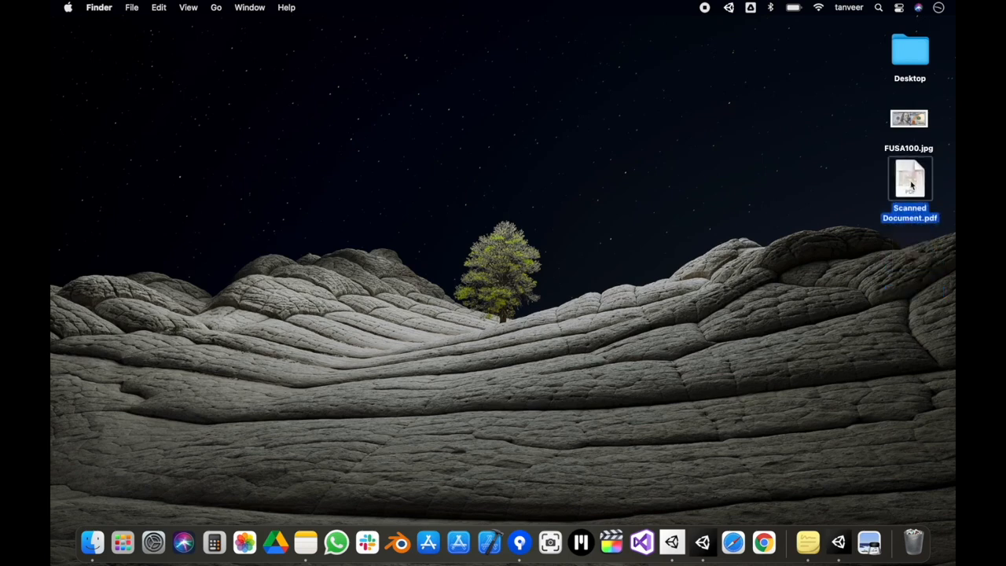
pyautogui.doubleClick(912, 186)
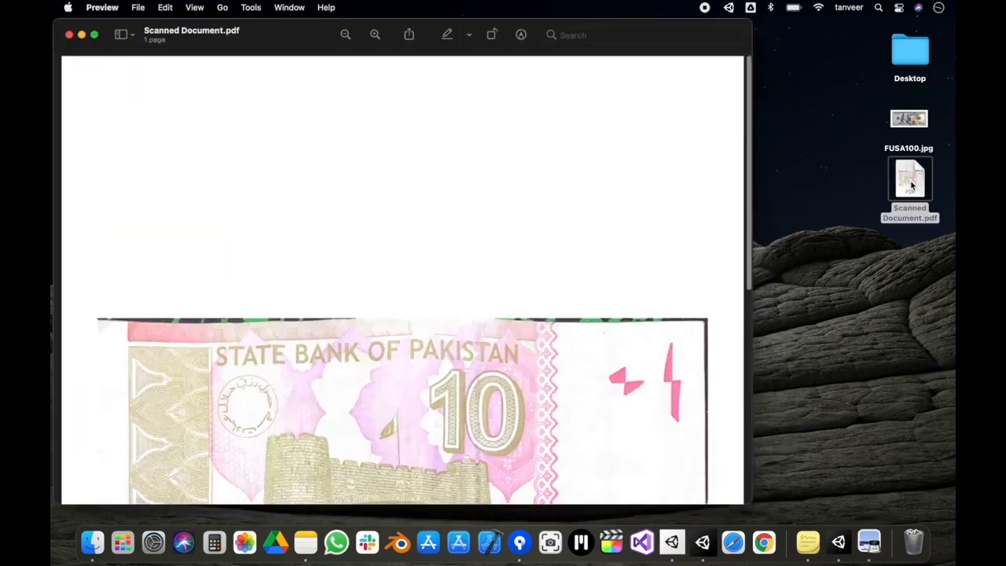
pyautogui.scroll(-5, 488, 132)
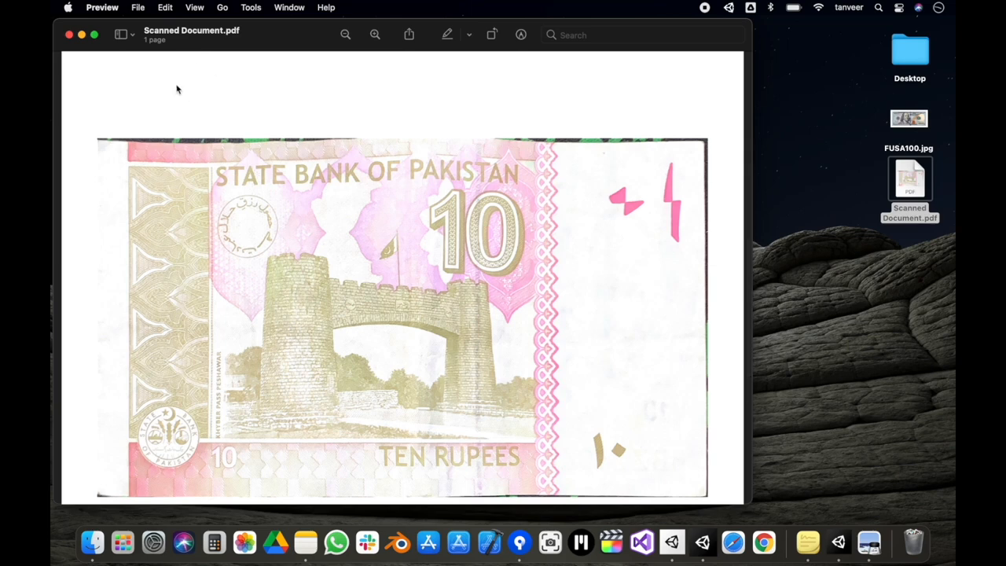
pyautogui.scroll(-2, 267, 99)
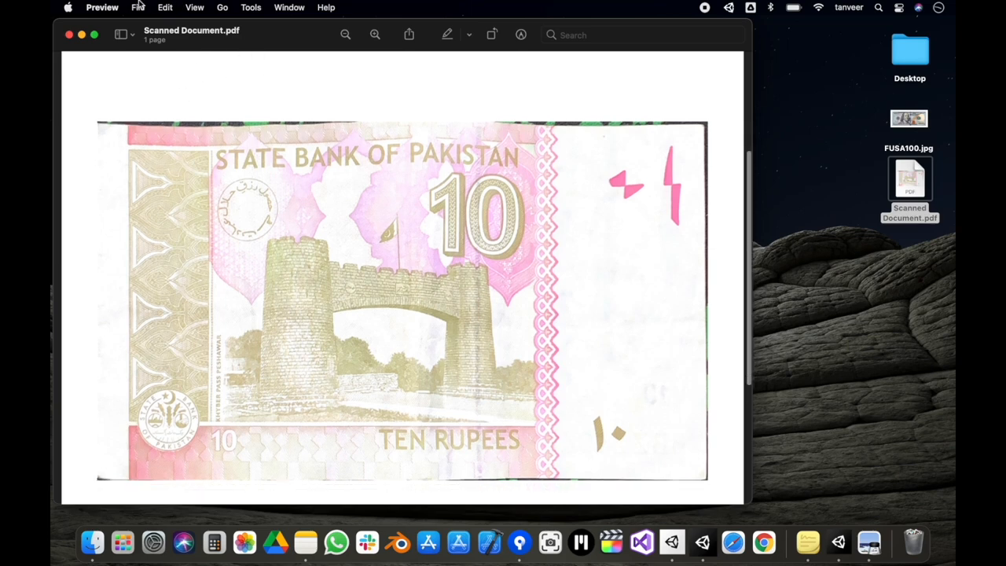
# - Export the scanned PDF to the desktop as a best-quality JPEG named "10Rupee" and close the PDF
pyautogui.click(138, 7)
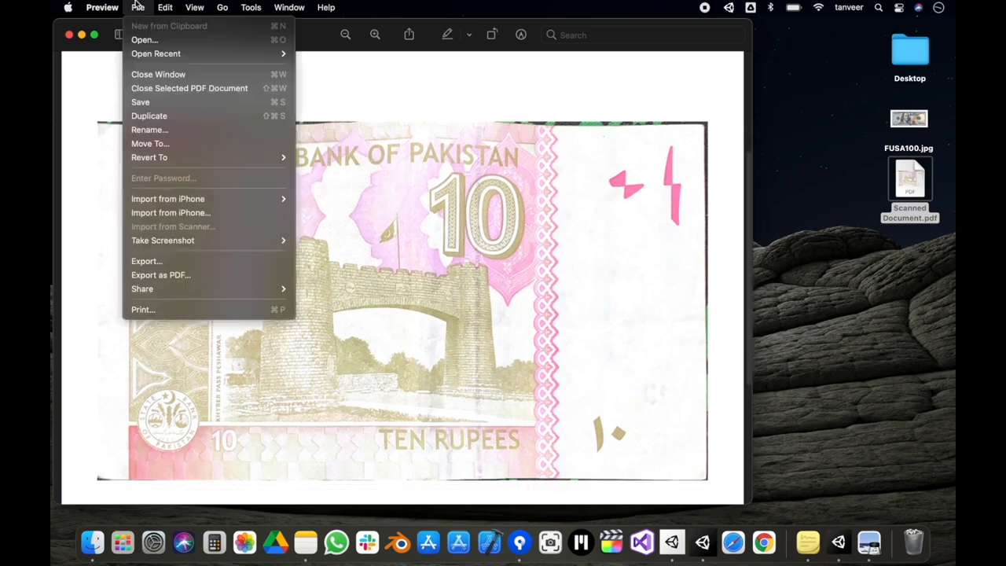
pyautogui.click(205, 258)
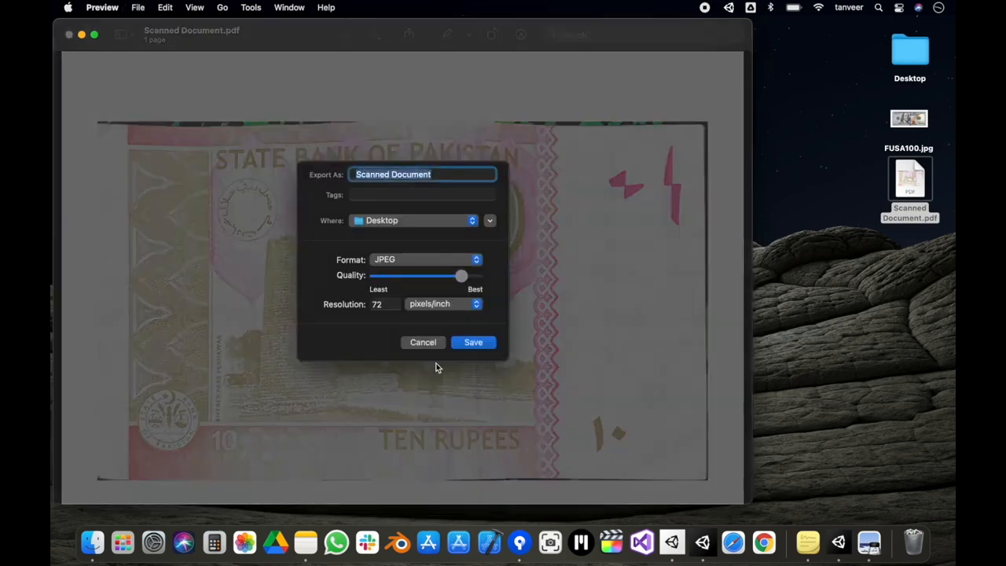
pyautogui.moveTo(461, 275); pyautogui.dragTo(503, 280)
pyautogui.write('10Rupee')
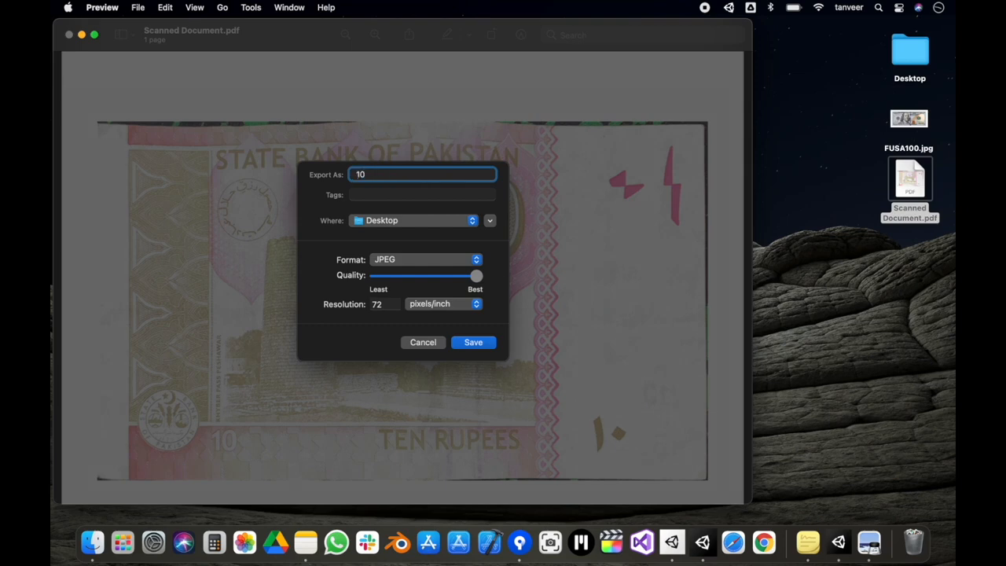
pyautogui.click(474, 343)
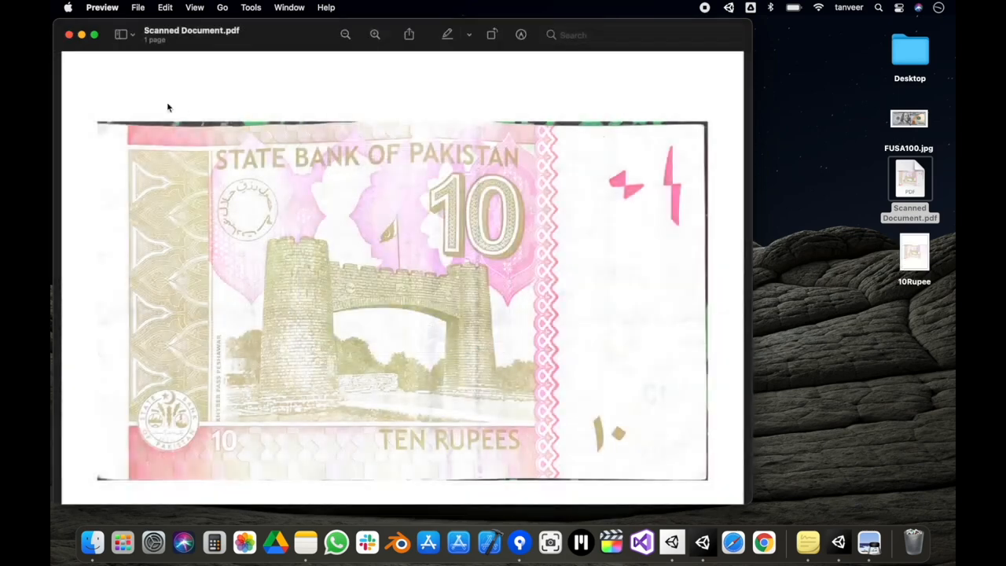
pyautogui.click(69, 34)
# - Open the 10Rupee image and crop it to the edges of the banknote
pyautogui.click(921, 253)
pyautogui.doubleClick(921, 253)
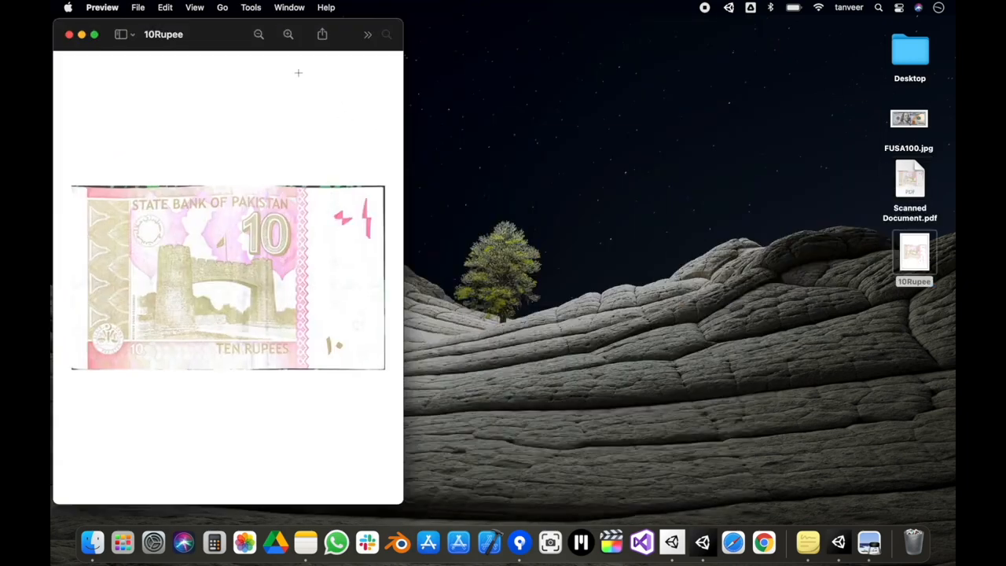
pyautogui.moveTo(224, 43); pyautogui.dragTo(396, 46)
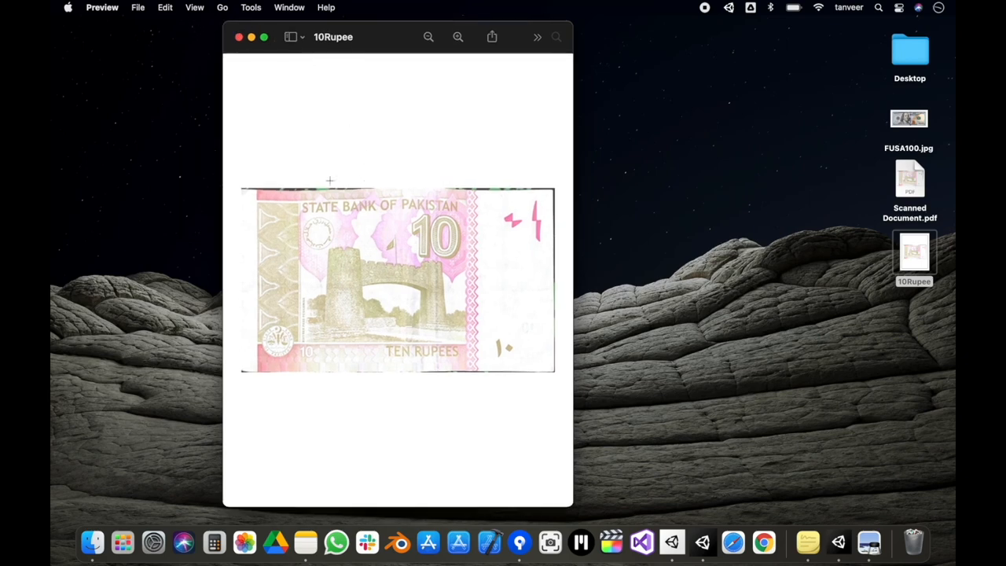
pyautogui.moveTo(241, 189); pyautogui.dragTo(556, 370)
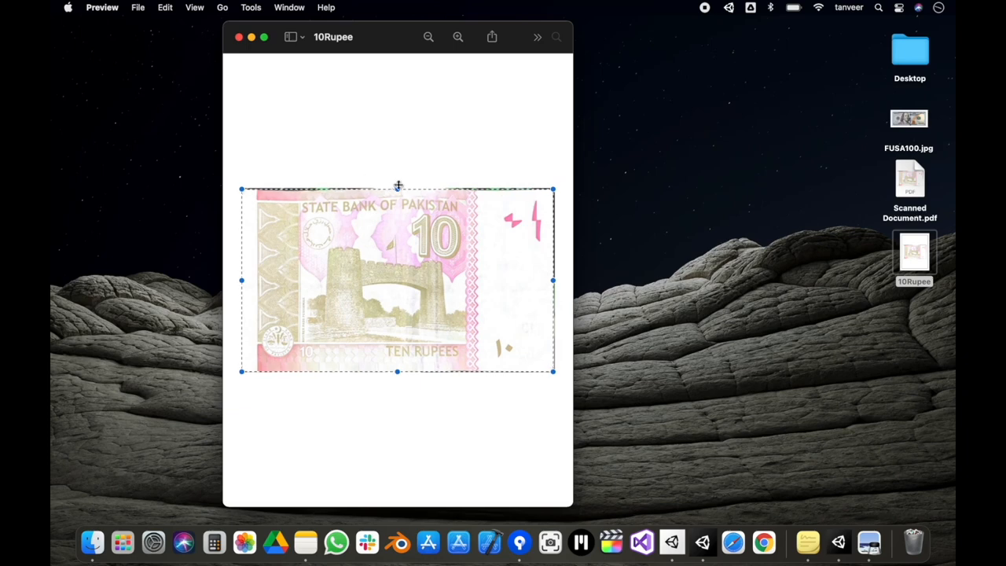
pyautogui.moveTo(397, 188); pyautogui.dragTo(399, 190)
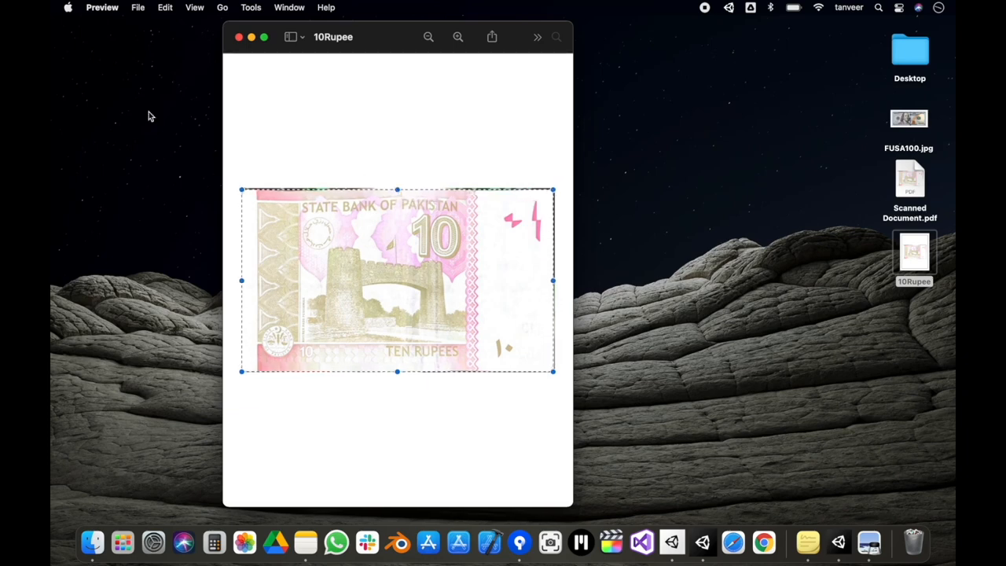
pyautogui.click(250, 7)
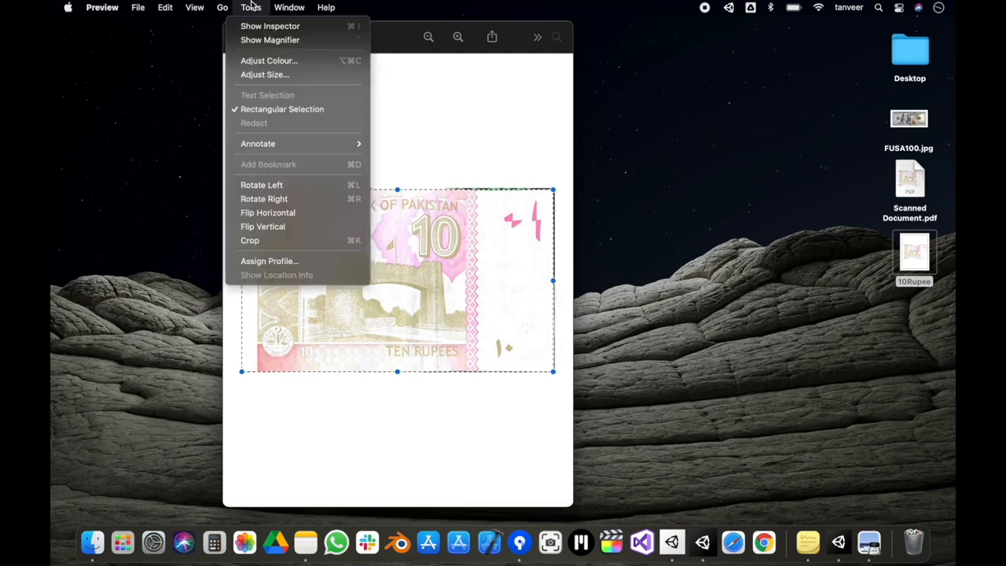
pyautogui.click(273, 241)
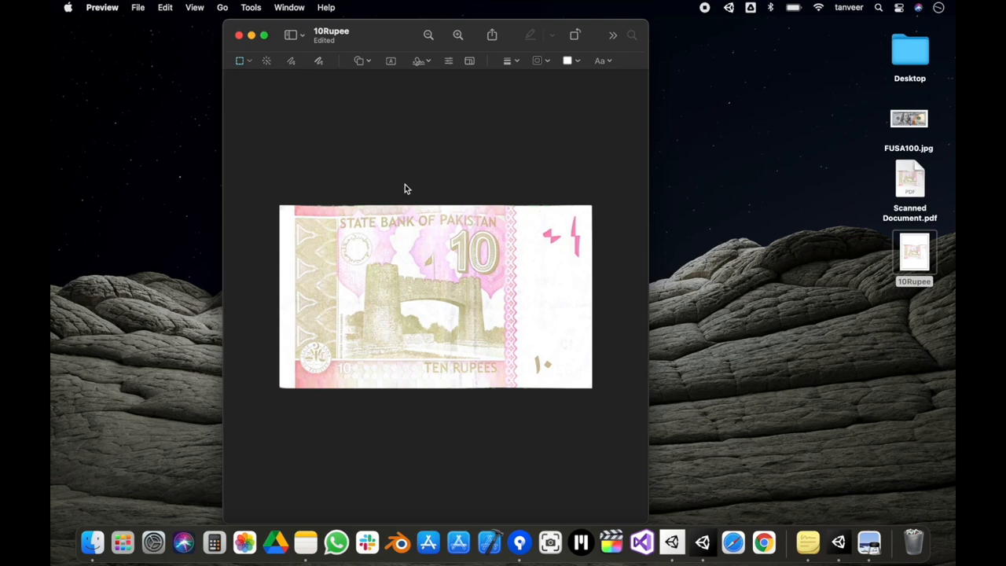
# - Save the cropped 10Rupee image, close it and reopen it briefly to check the crop
pyautogui.click(140, 8)
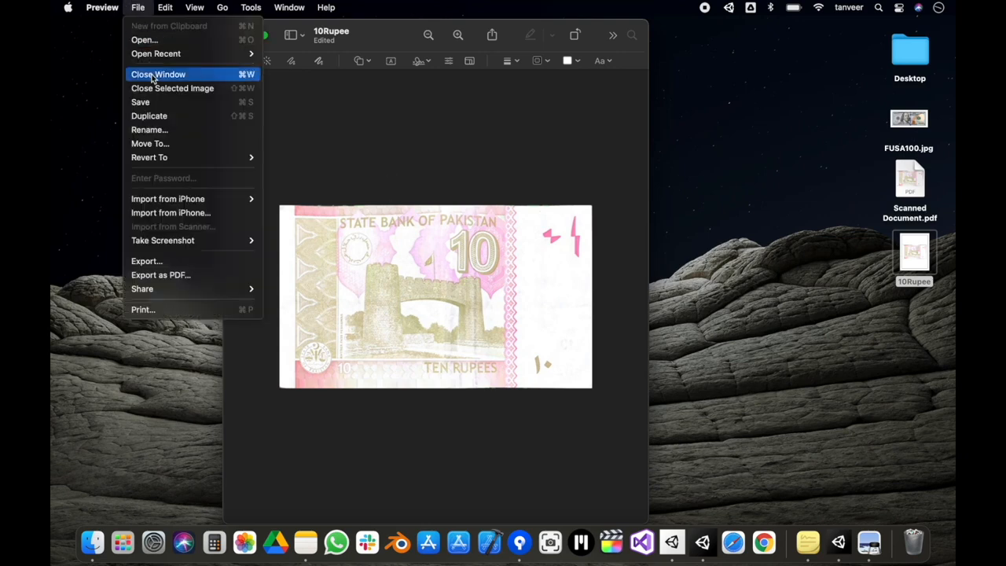
pyautogui.click(157, 103)
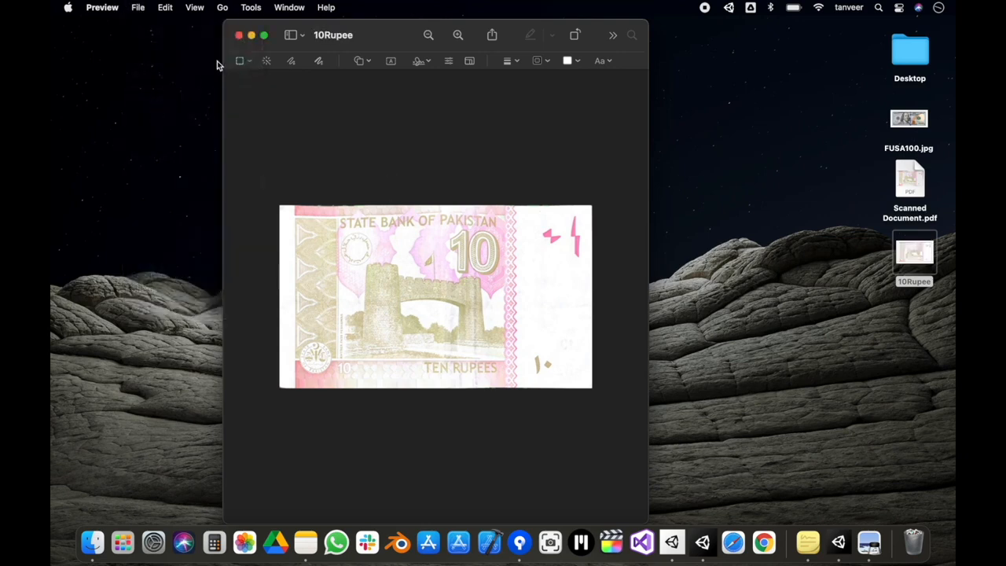
pyautogui.click(240, 35)
pyautogui.click(908, 283)
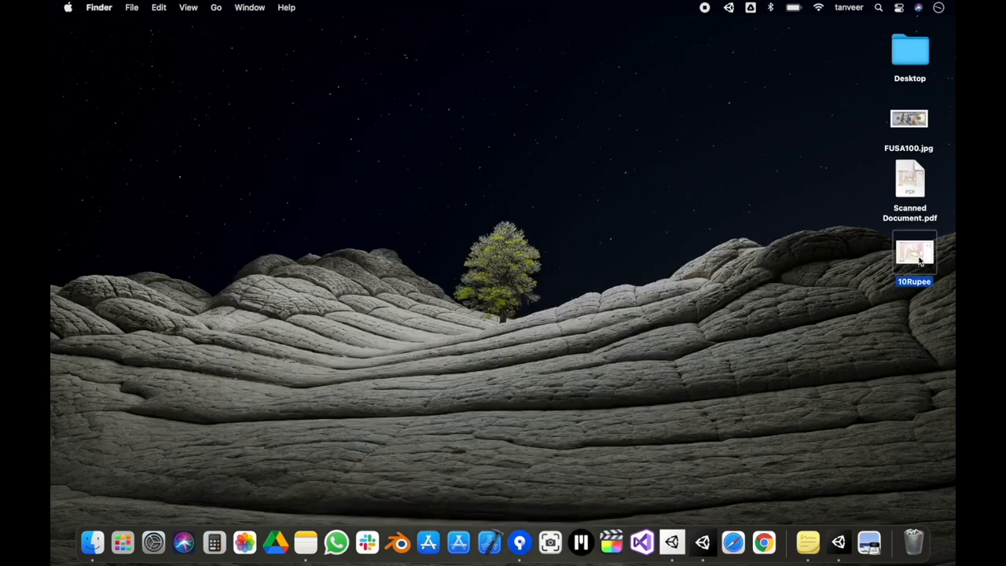
pyautogui.doubleClick(920, 262)
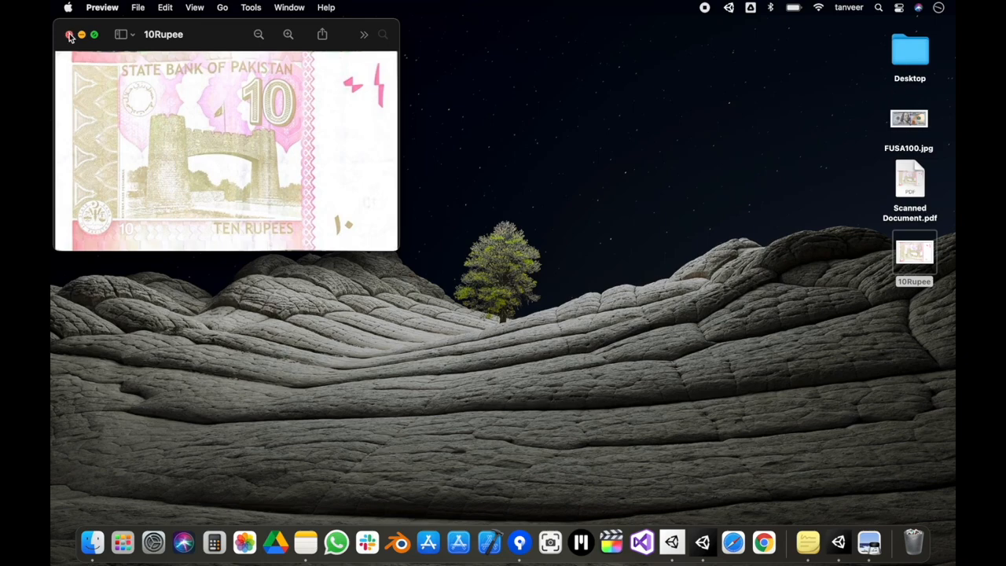
pyautogui.click(68, 35)
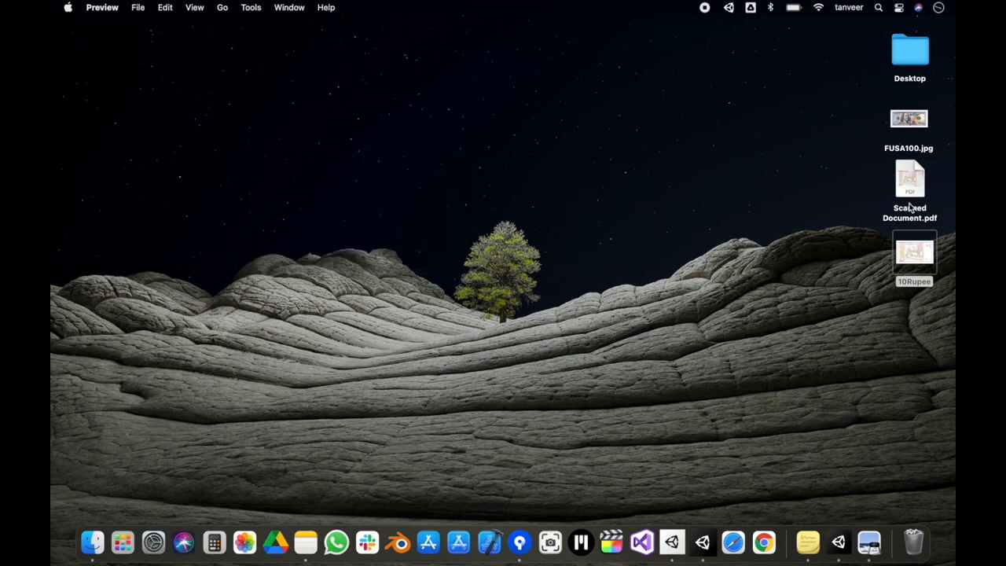
# - Move Scanned Document.pdf to the trash and put the 10Rupee image in its place on the desktop
pyautogui.rightClick(904, 190)
pyautogui.click(810, 230)
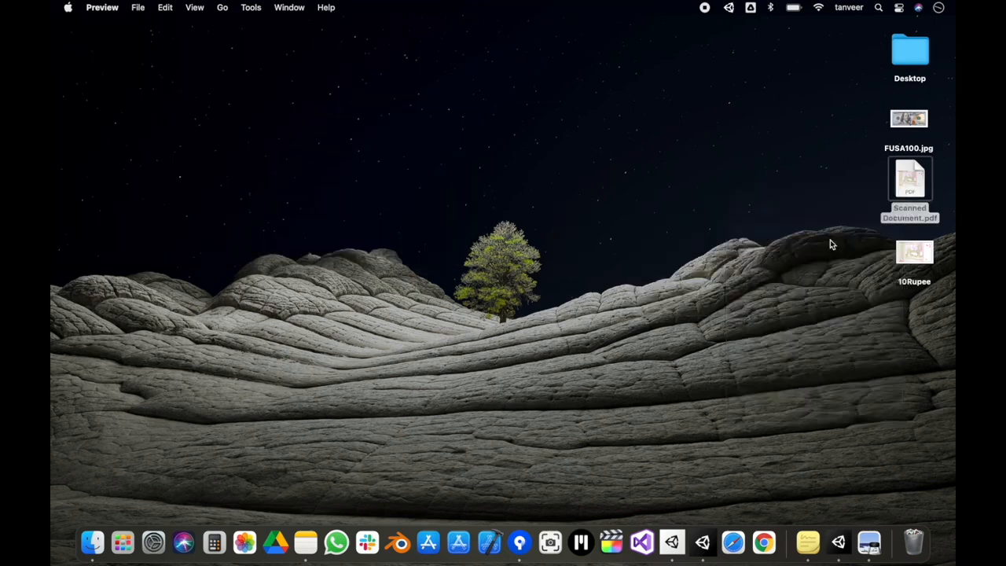
pyautogui.moveTo(916, 253); pyautogui.dragTo(910, 180)
pyautogui.click(831, 187)
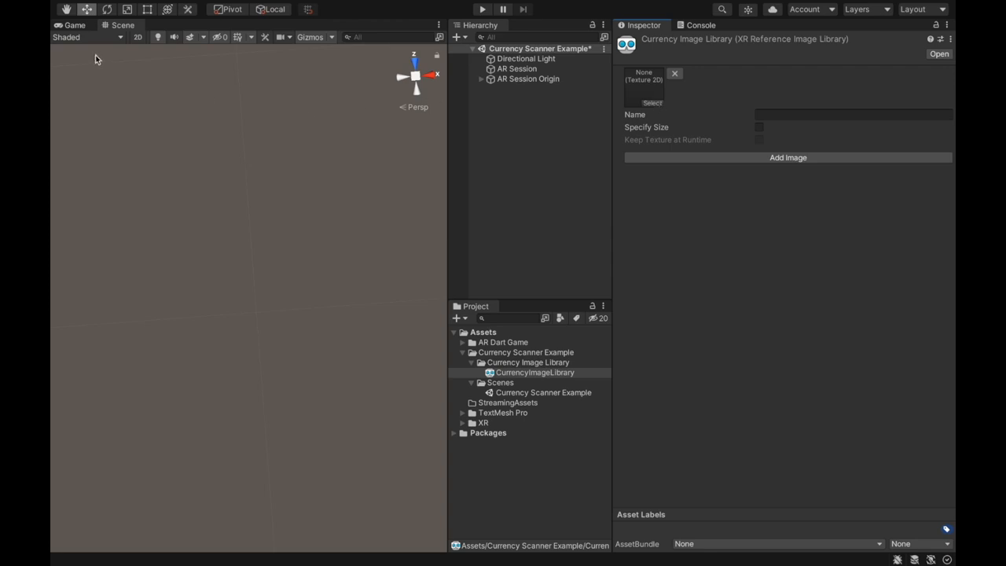
# - Take Unity out of full screen beside the desktop files and create a "Currency Images" folder in Currency Scanner Example
pyautogui.click(84, 23)
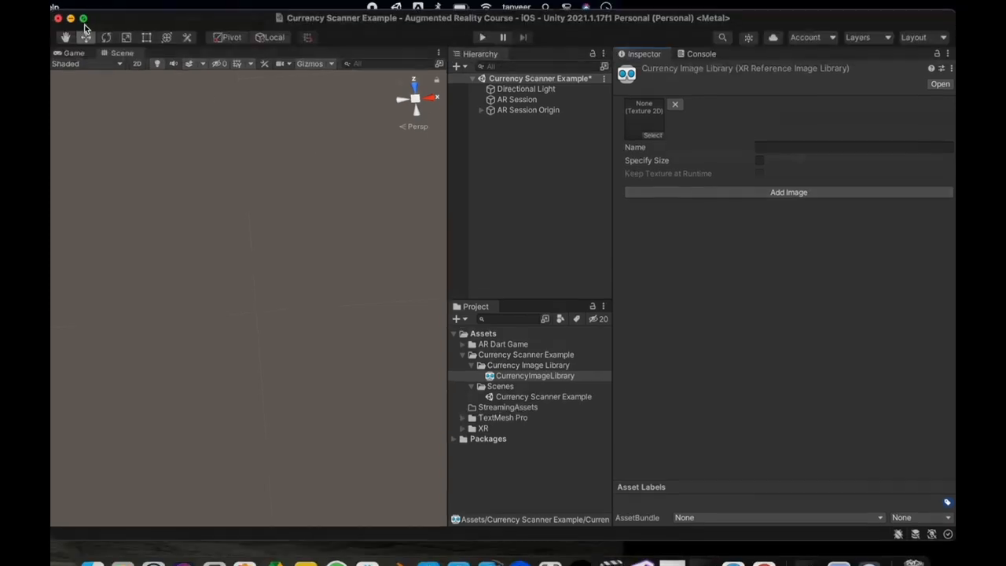
pyautogui.moveTo(684, 26); pyautogui.dragTo(605, 26)
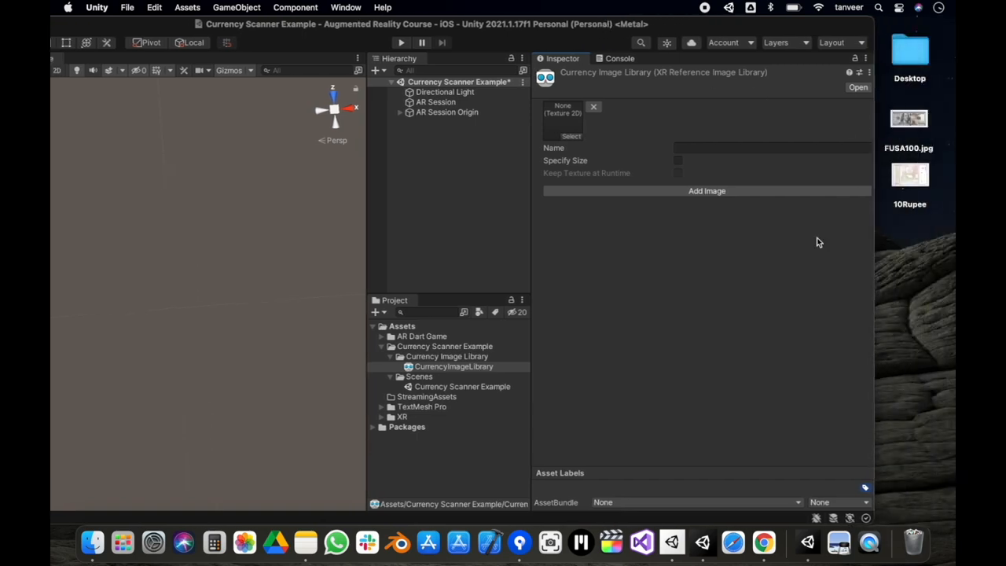
pyautogui.click(410, 347)
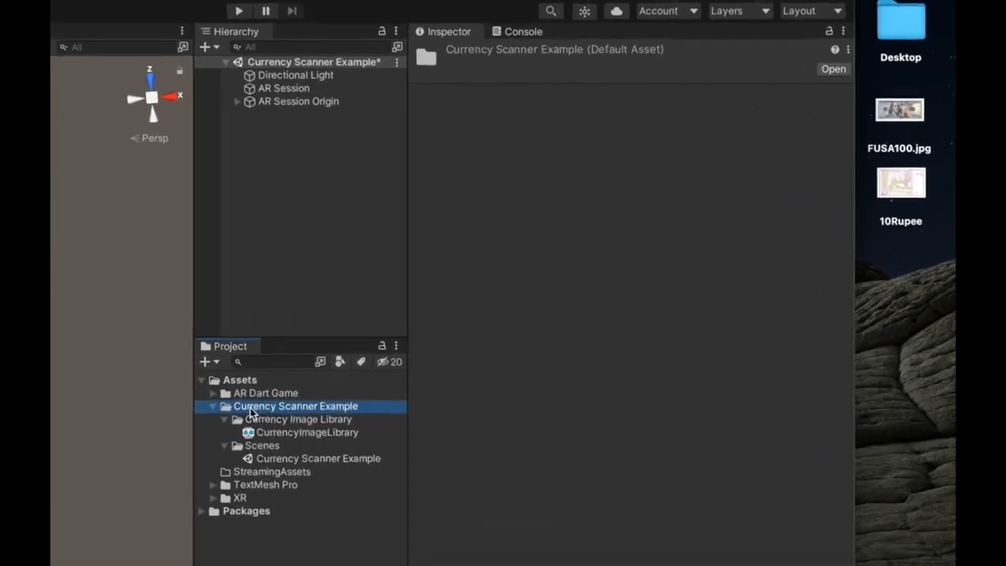
pyautogui.click(375, 312)
pyautogui.click(191, 393)
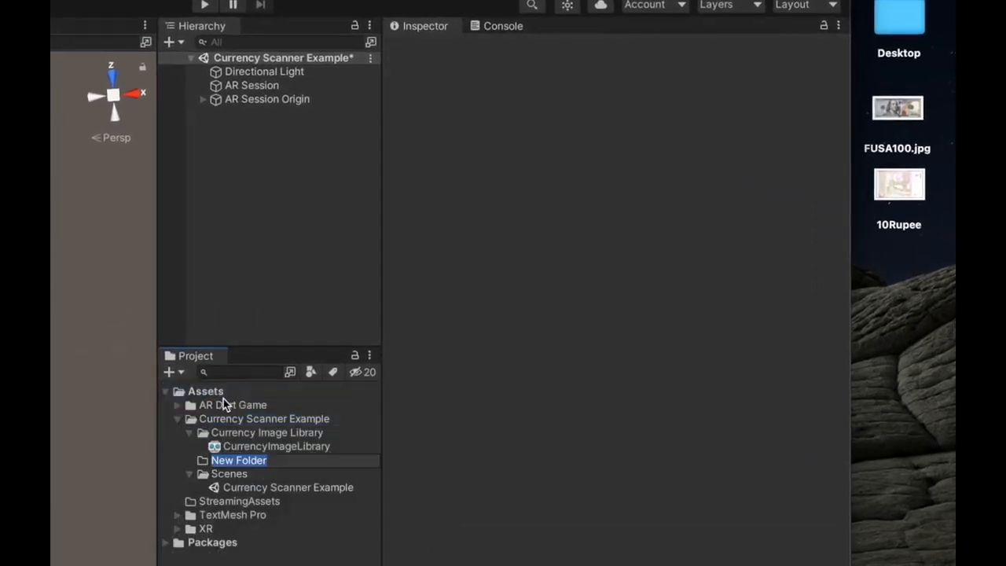
pyautogui.write('Currency')
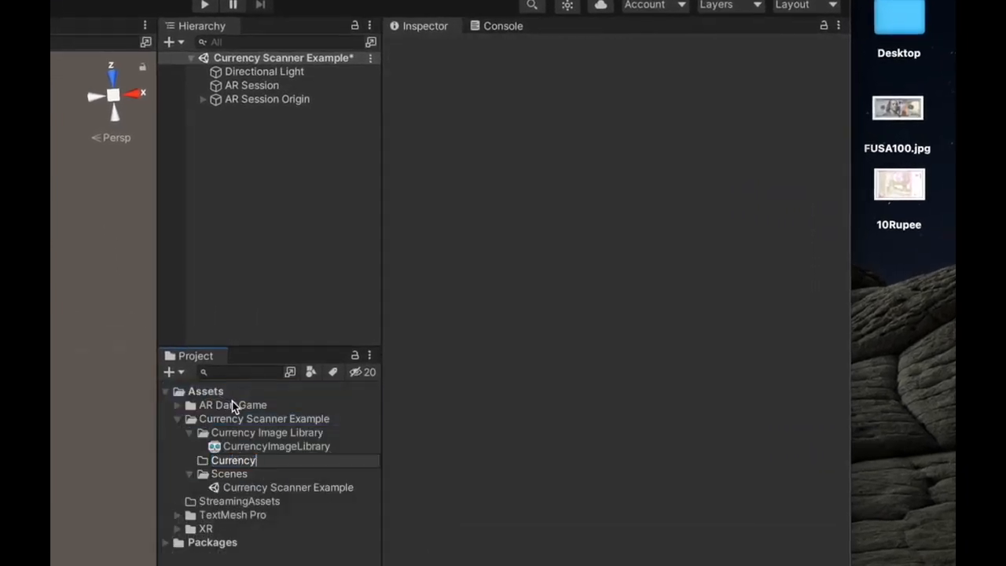
pyautogui.write(' Image s')
pyautogui.press('Return')
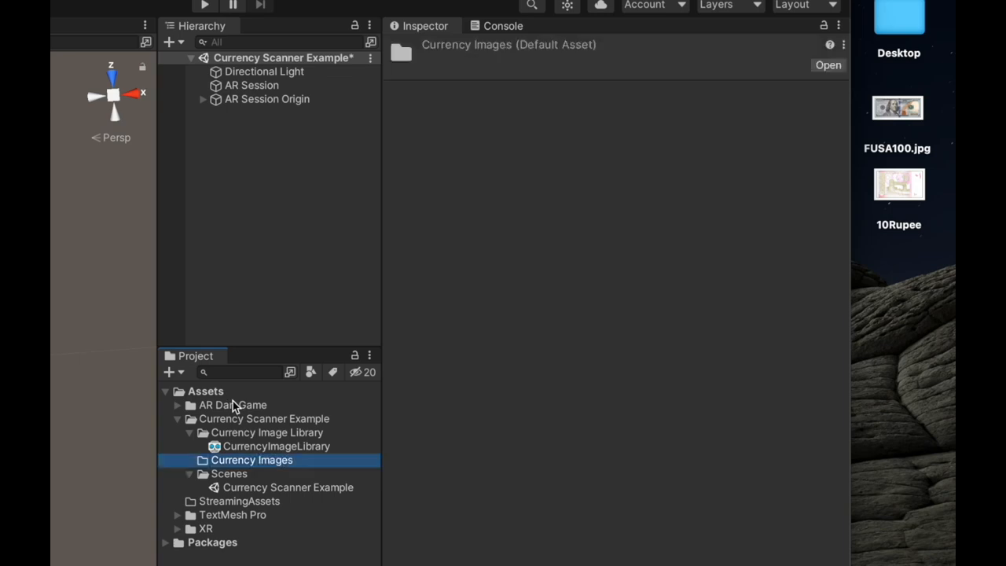
# - Import FUSA100.jpg and 10Rupee from the desktop into the Currency Images folder and expand the folder
pyautogui.moveTo(910, 254); pyautogui.dragTo(270, 464)
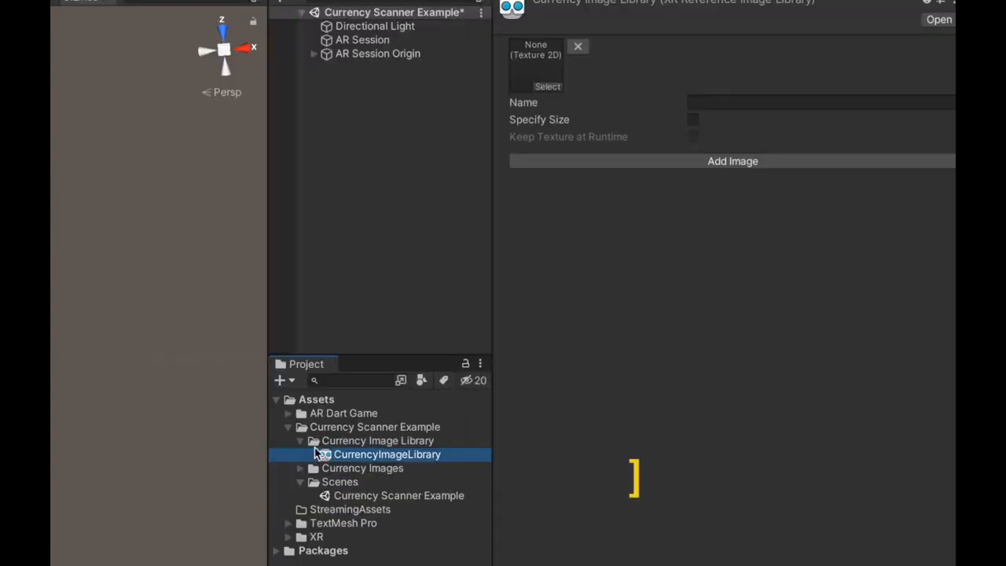
pyautogui.click(300, 468)
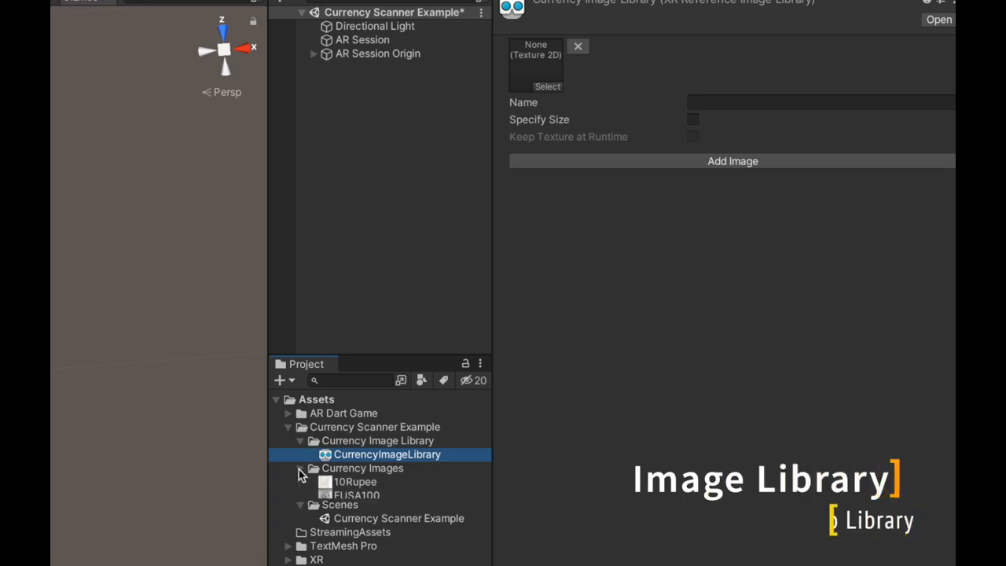
# - Assign the FUSA100 texture to the empty image entry of CurrencyImageLibrary and open the entry's name for editing
pyautogui.moveTo(352, 497); pyautogui.dragTo(538, 81)
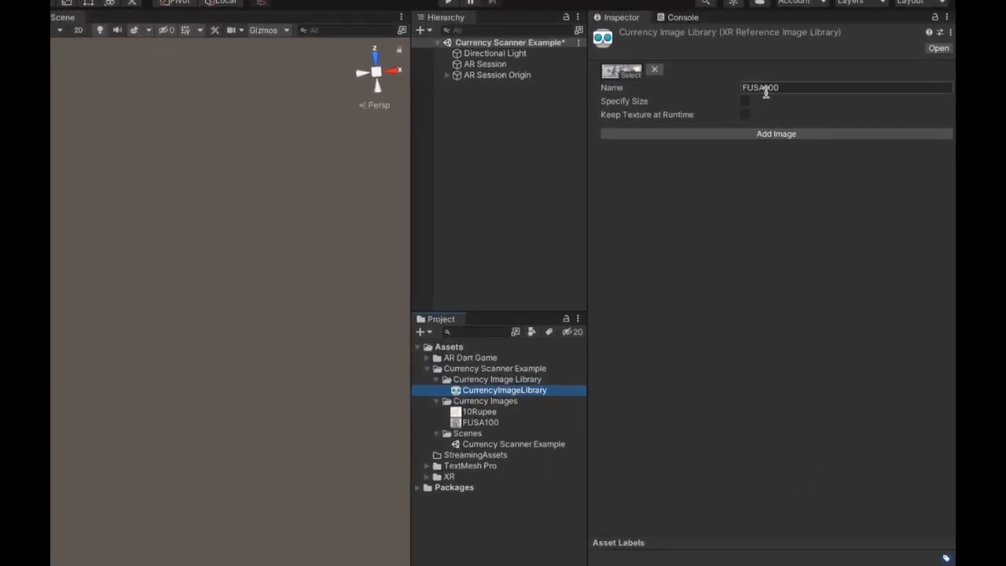
pyautogui.click(765, 88)
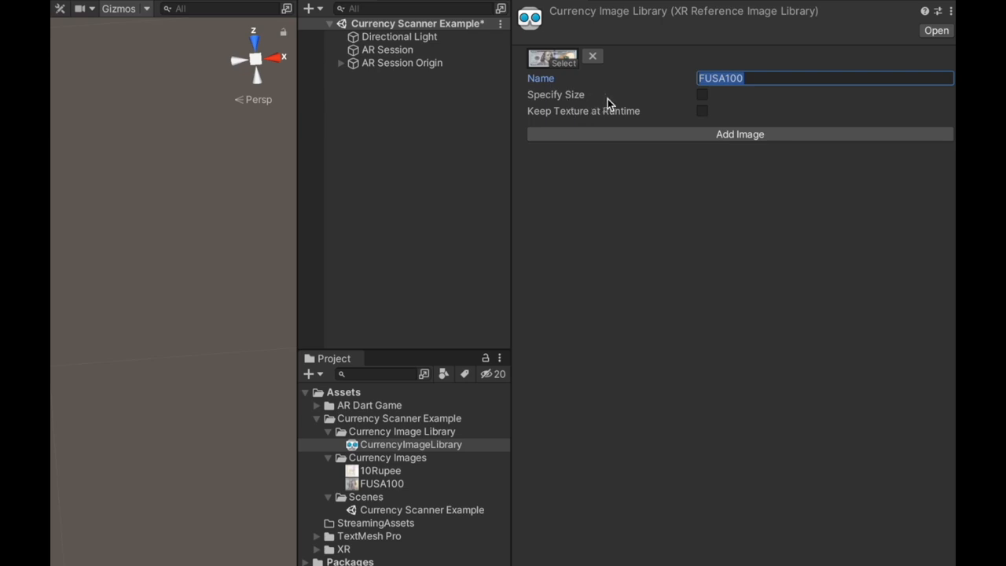
# - Enable a specified size for the FUSA100 library entry and set its physical X size to 0.156 m
pyautogui.click(703, 95)
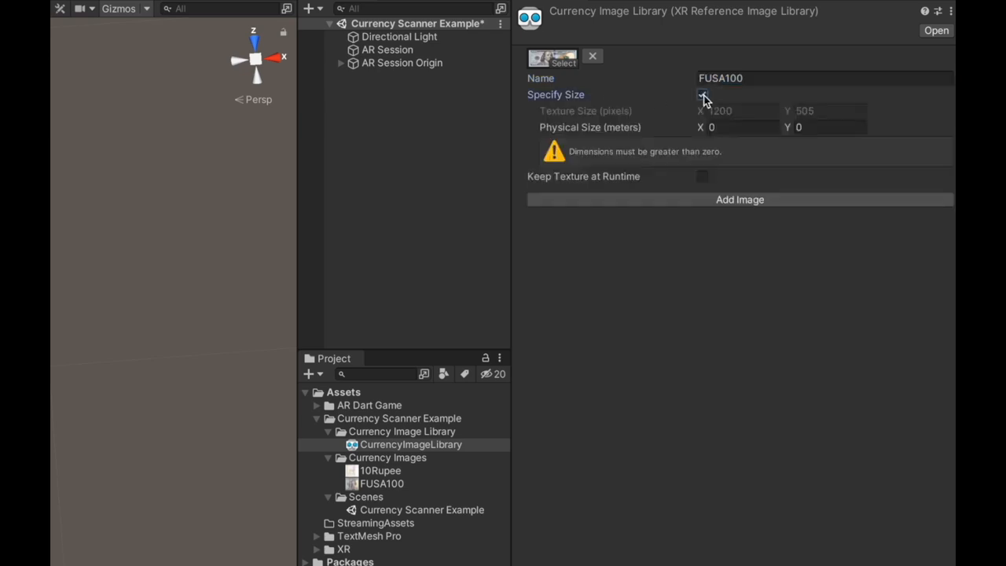
pyautogui.click(730, 127)
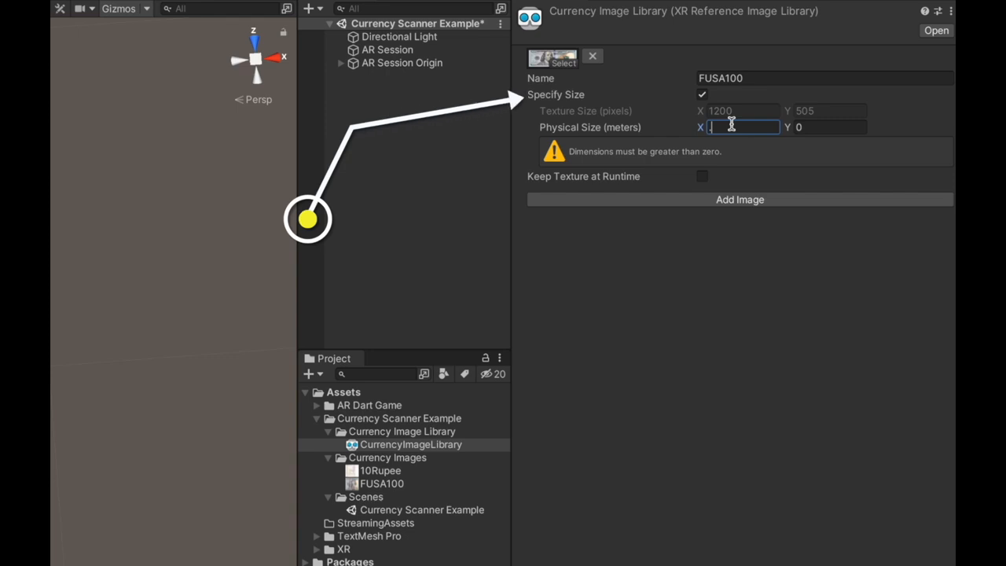
pyautogui.write('.156')
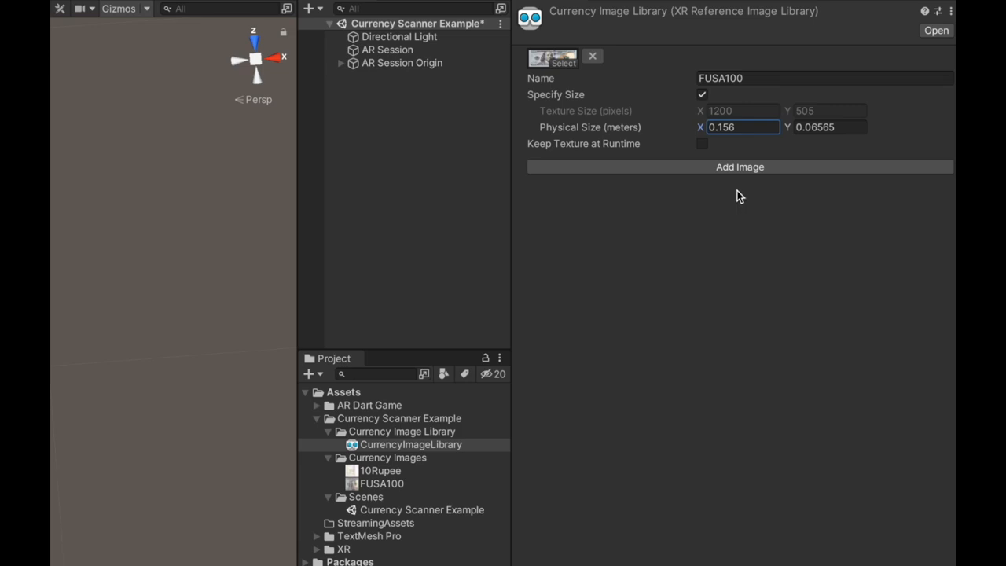
# - Add a second library entry using the 10Rupee texture and specify its physical X size as 0.156 m
pyautogui.click(735, 169)
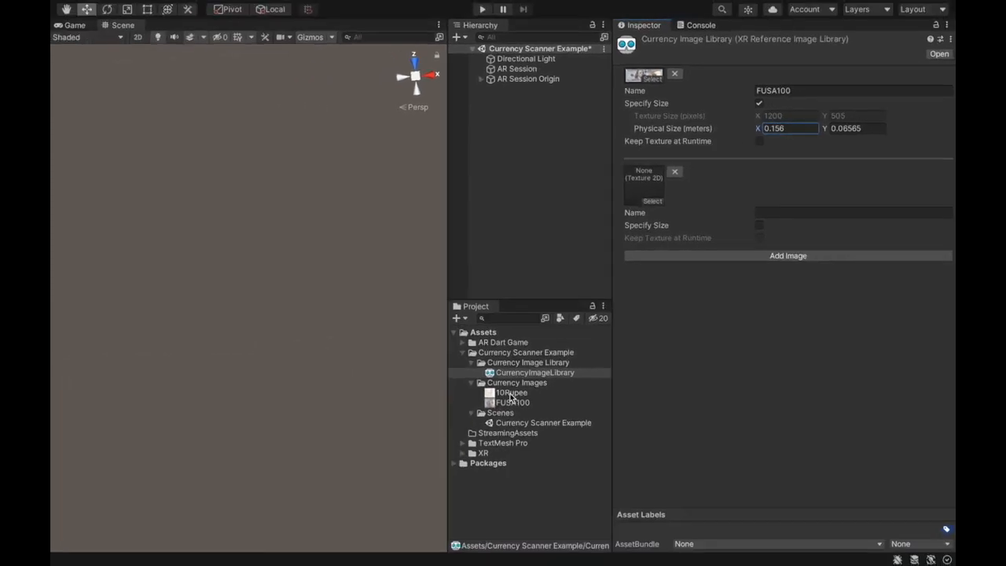
pyautogui.moveTo(512, 397); pyautogui.dragTo(647, 196)
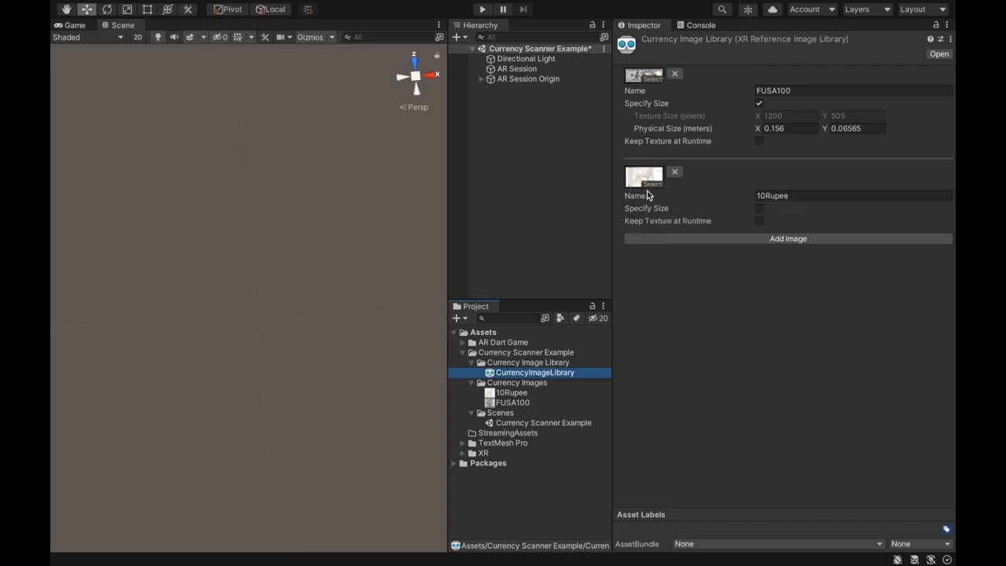
pyautogui.click(760, 209)
pyautogui.click(776, 234)
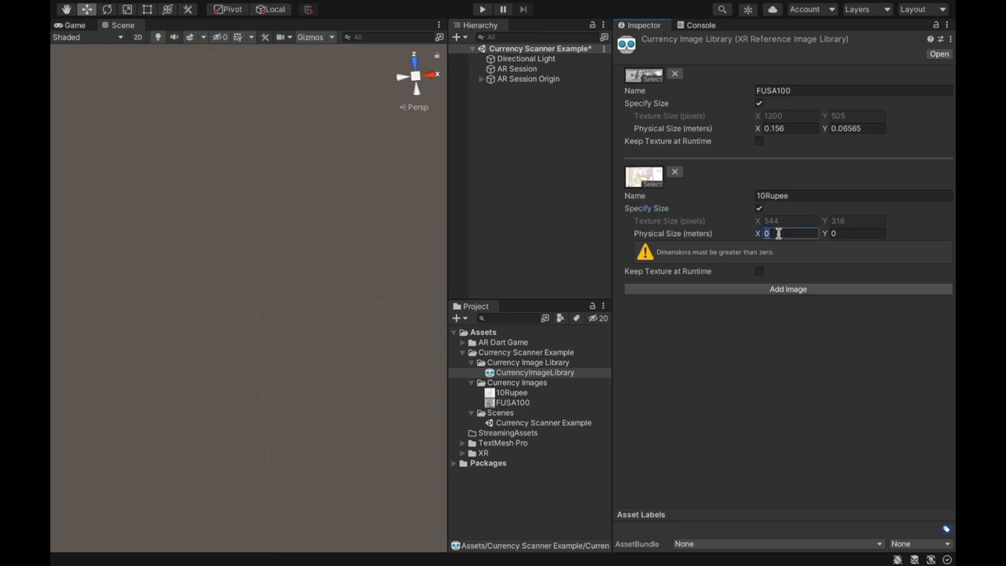
pyautogui.write('.156')
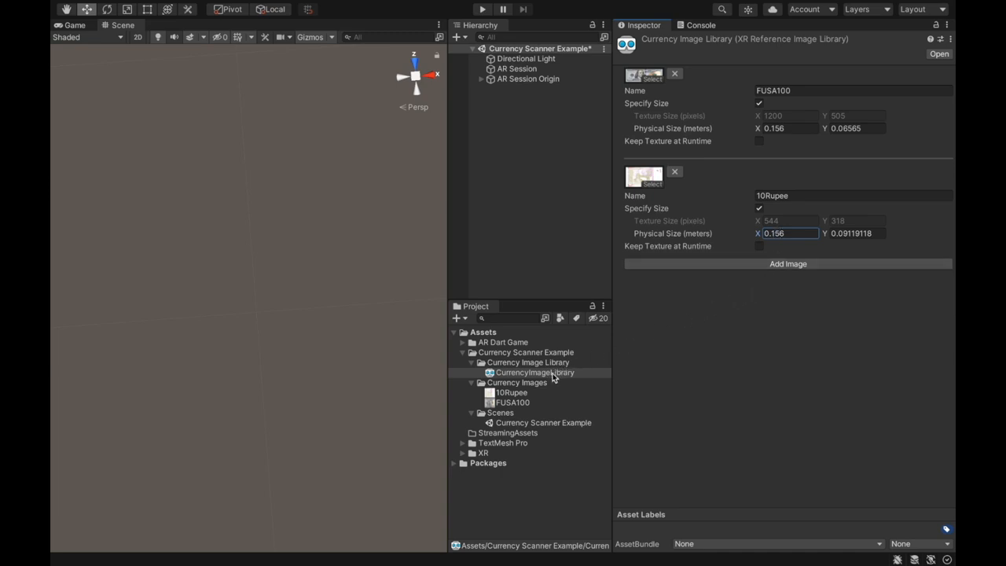
# - Create a 3D cube at the root of the Currency Scanner Example scene and reset its transform
pyautogui.click(543, 80)
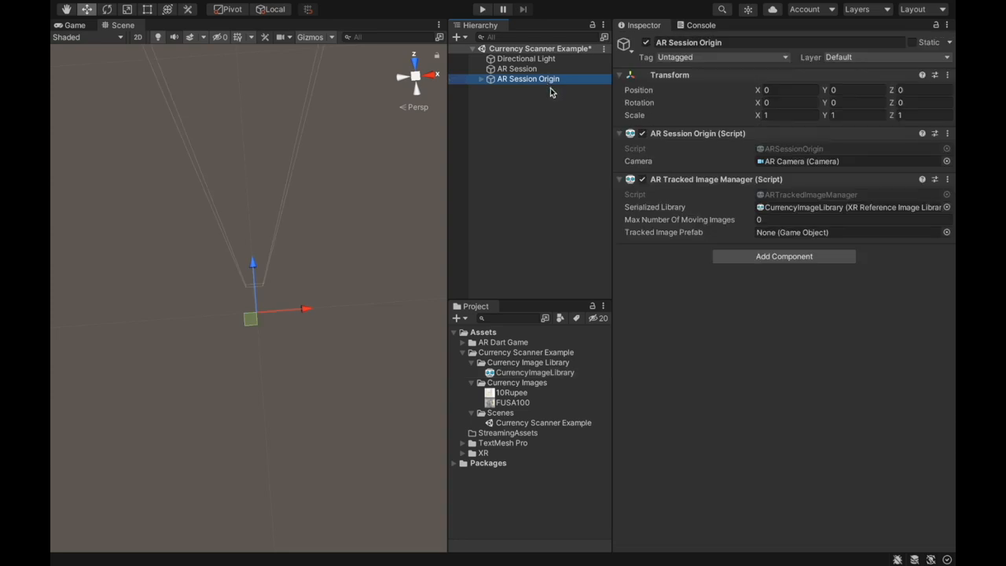
pyautogui.rightClick(487, 115)
pyautogui.click(503, 122)
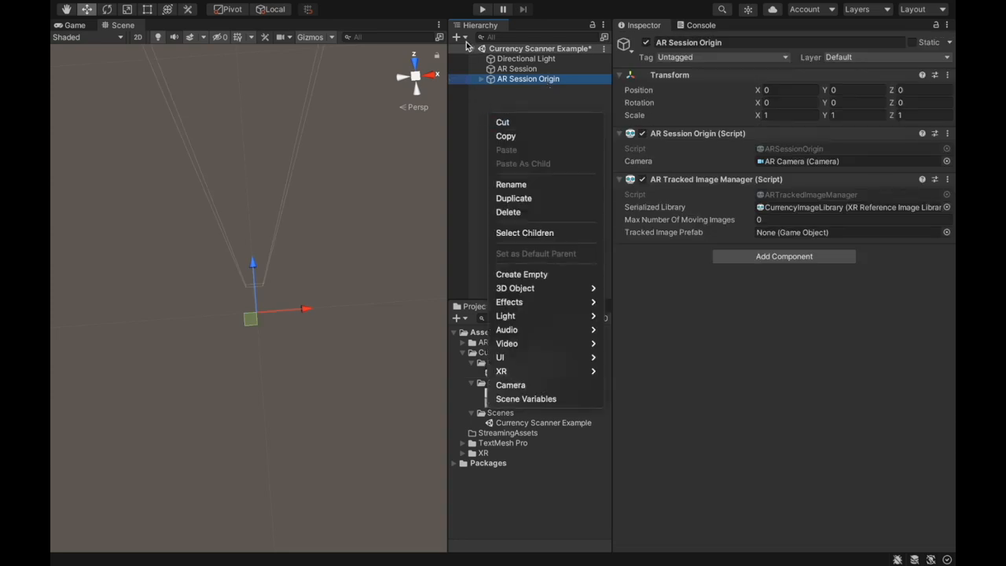
pyautogui.click(463, 38)
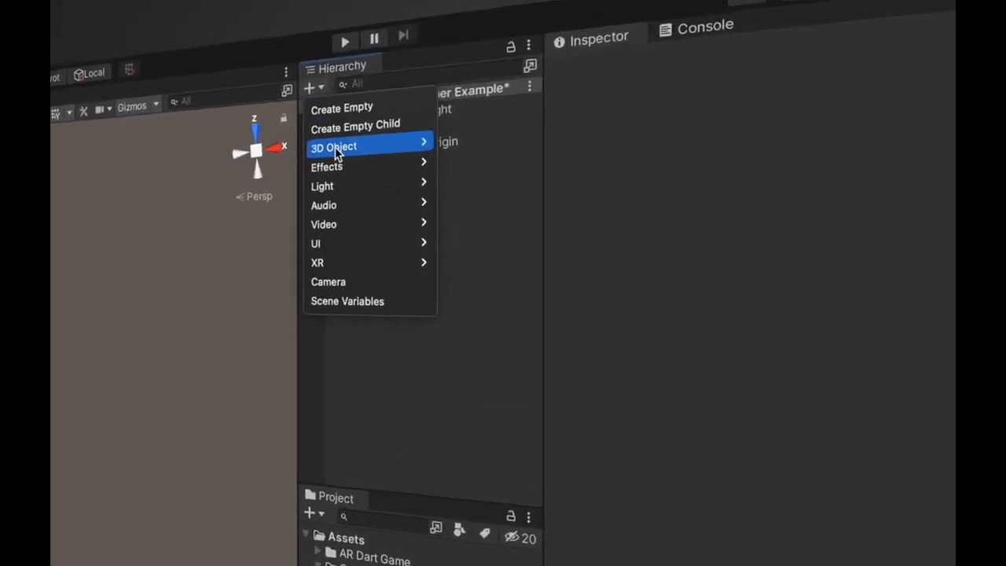
pyautogui.moveTo(474, 71)
pyautogui.click(480, 142)
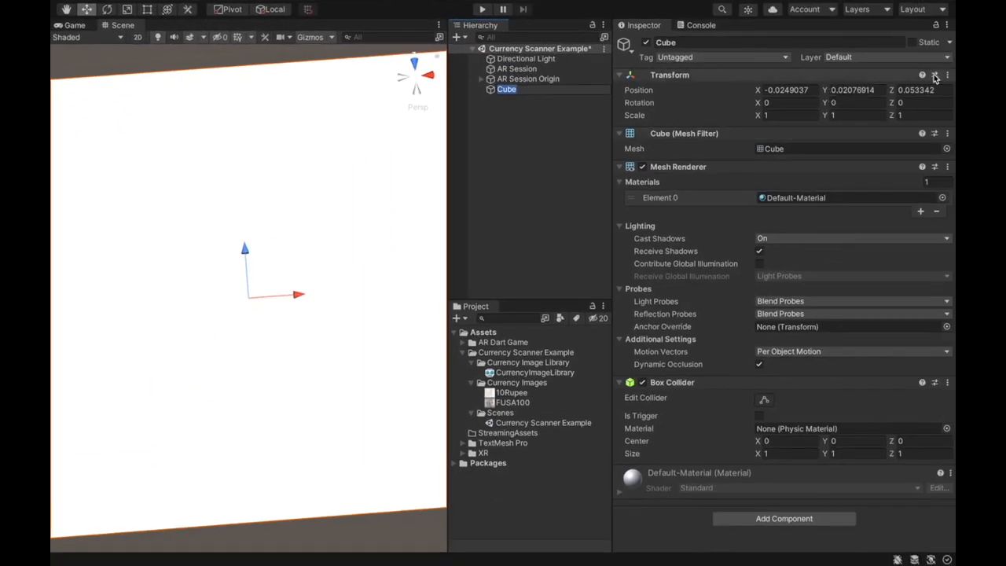
pyautogui.click(1000, 89)
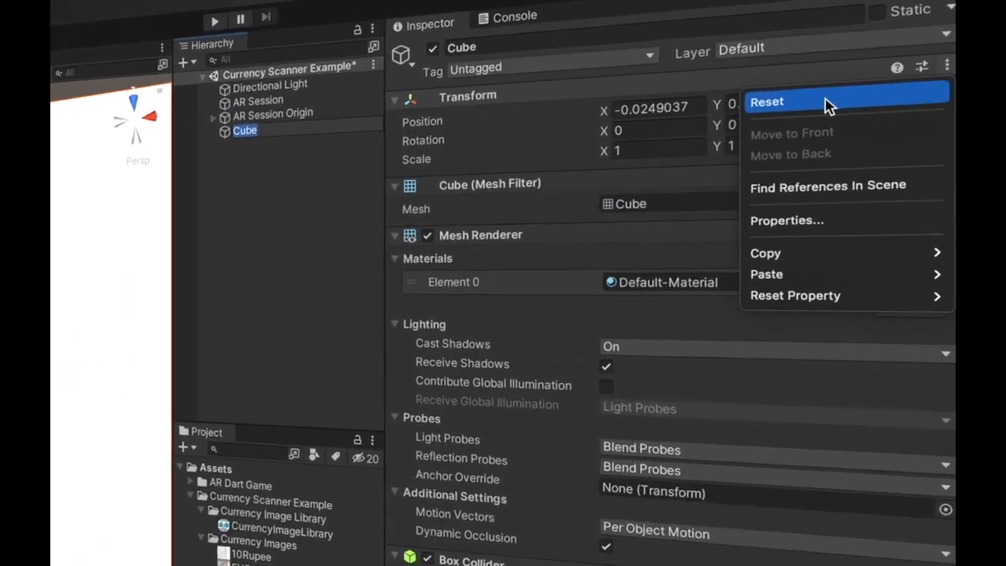
pyautogui.click(829, 107)
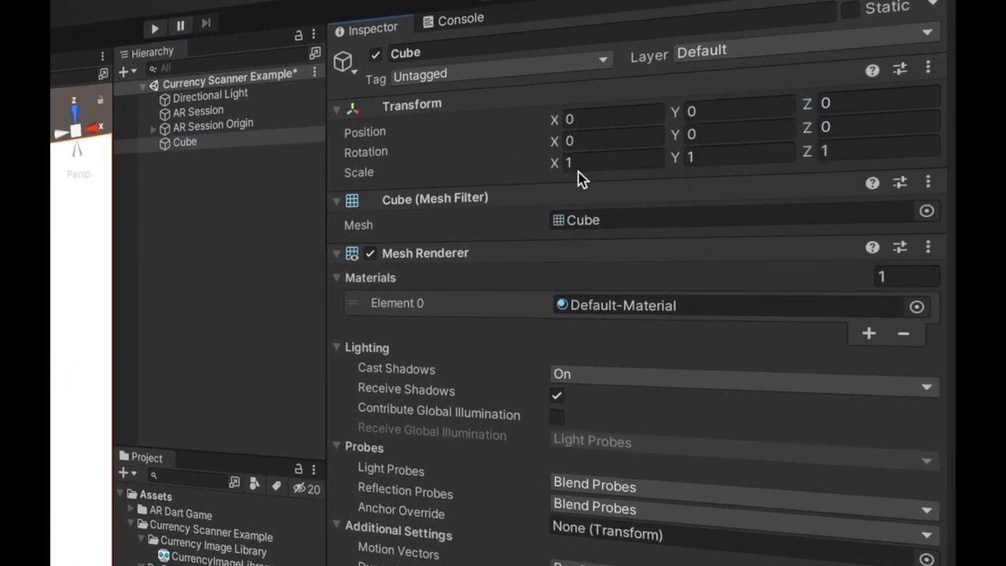
# - Set the cube's scale to 0.1 on the X, Y and Z axes
pyautogui.click(598, 161)
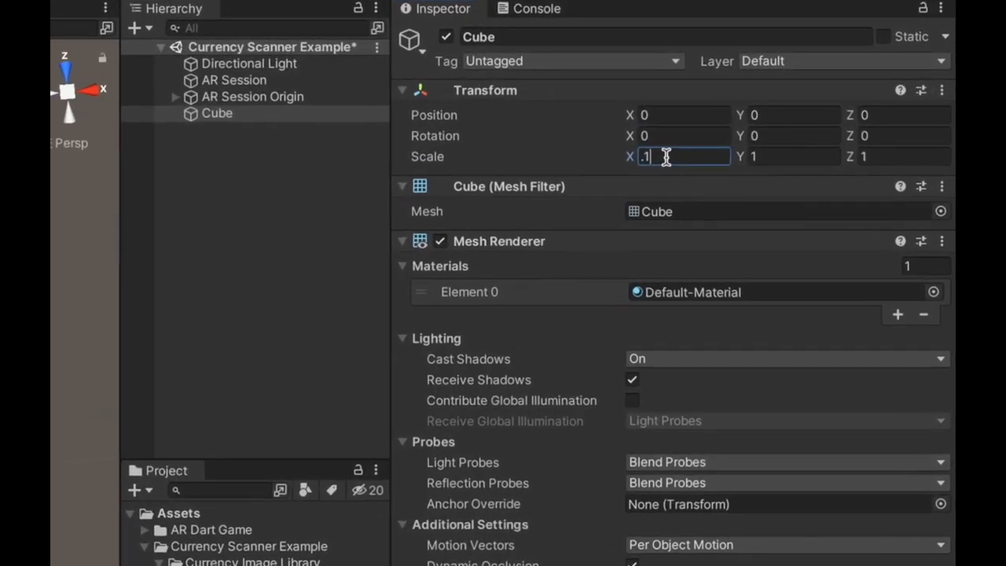
pyautogui.write('0.1')
pyautogui.press('Tab')
pyautogui.write('.1')
pyautogui.press('Tab')
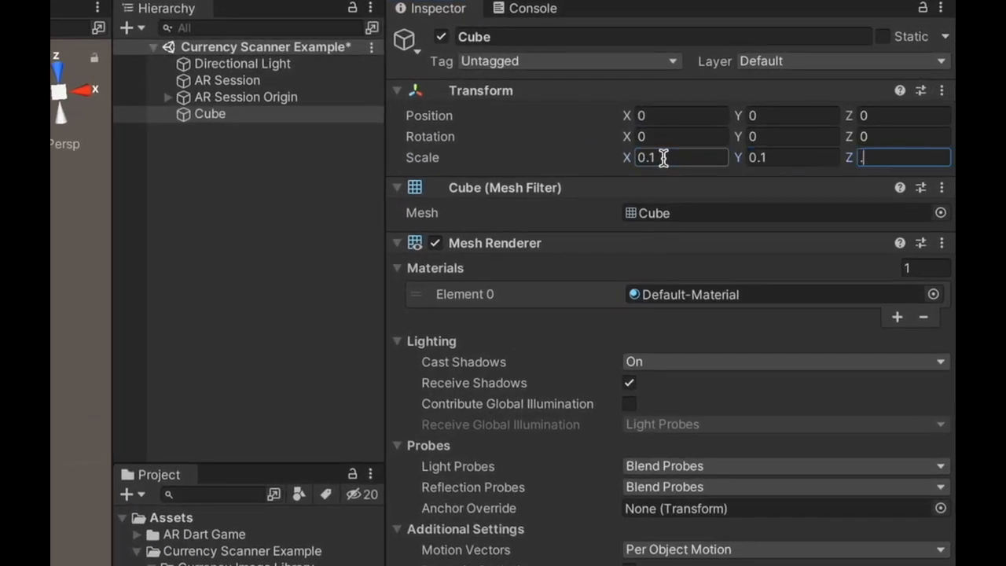
pyautogui.write('.1')
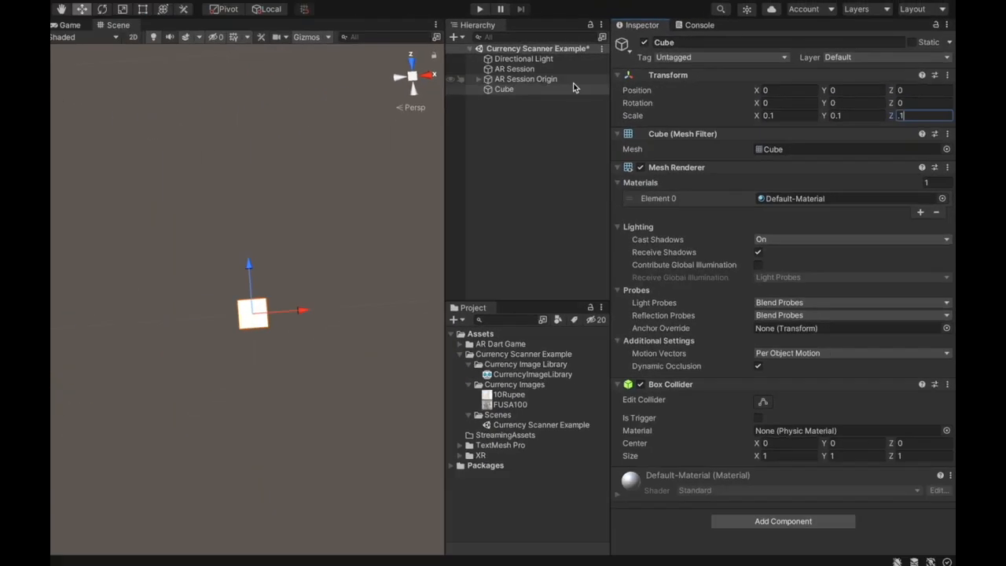
# - Frame the cube in the Scene view and examine its size and shape from a level angle
pyautogui.click(295, 115)
pyautogui.doubleClick(559, 90)
pyautogui.moveTo(385, 250); pyautogui.dragTo(361, 164, button='right')
pyautogui.moveTo(362, 267); pyautogui.dragTo(346, 114, button='middle')
pyautogui.moveTo(353, 300); pyautogui.dragTo(348, 246, button='right')
pyautogui.scroll(1, 348, 247)
pyautogui.scroll(-1, 347, 247)
pyautogui.scroll(-3, 347, 247)
pyautogui.moveTo(339, 283); pyautogui.dragTo(341, 202, button='middle')
# - Create a folder named "Prefabs" inside the Currency Scanner Example folder
pyautogui.click(509, 91)
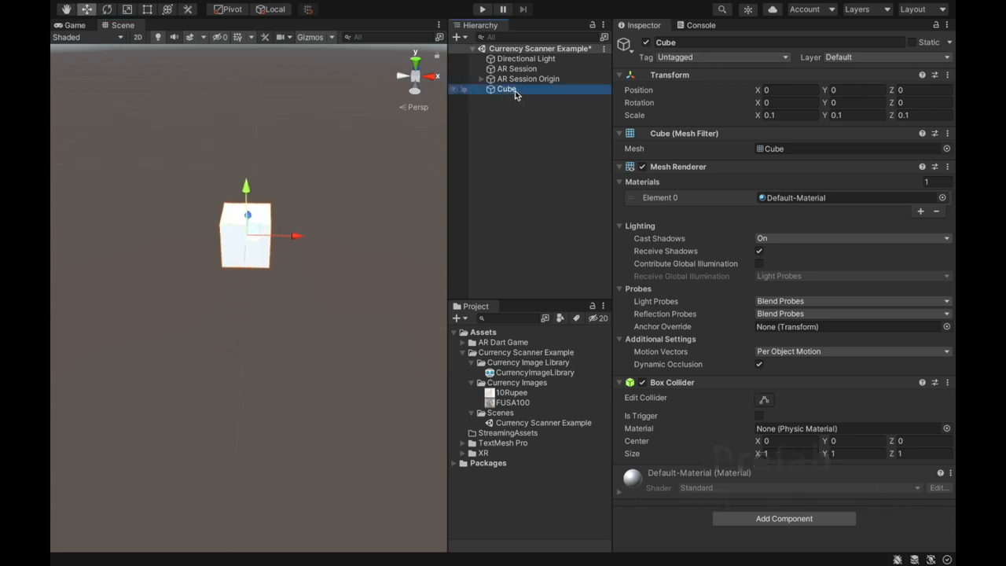
pyautogui.moveTo(514, 93); pyautogui.dragTo(511, 171)
pyautogui.click(486, 353)
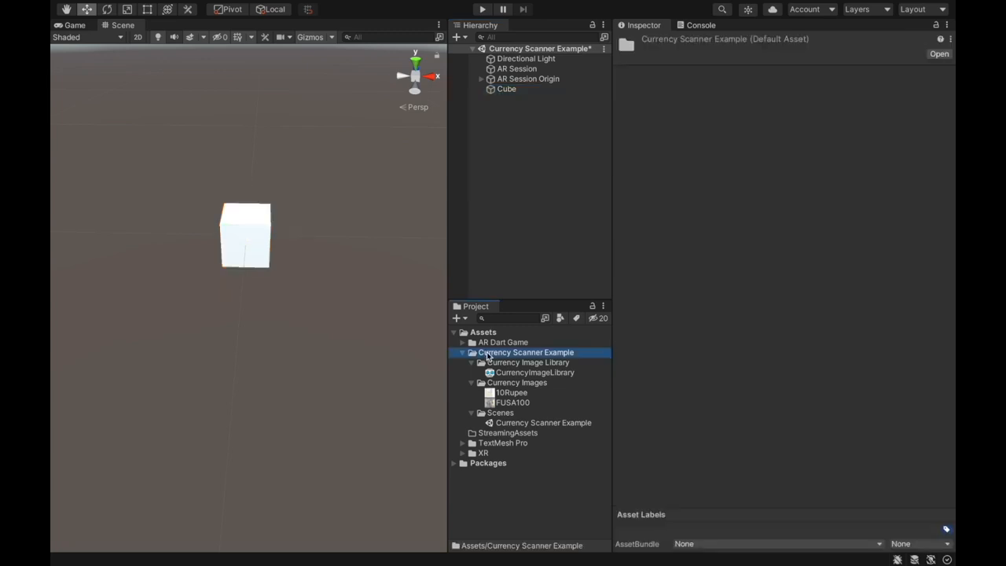
pyautogui.click(459, 318)
pyautogui.click(467, 334)
pyautogui.write('Prefabs')
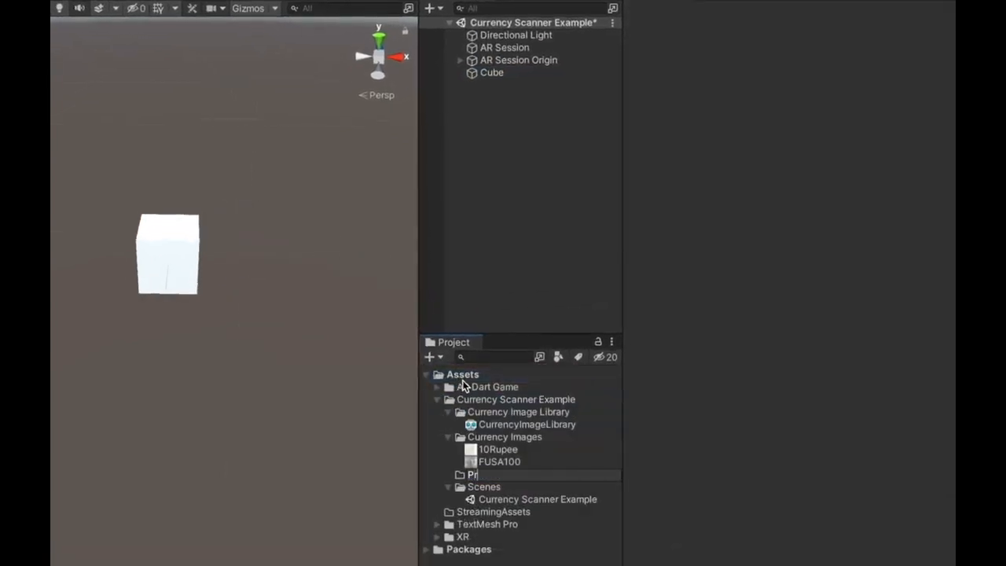
pyautogui.press('Return')
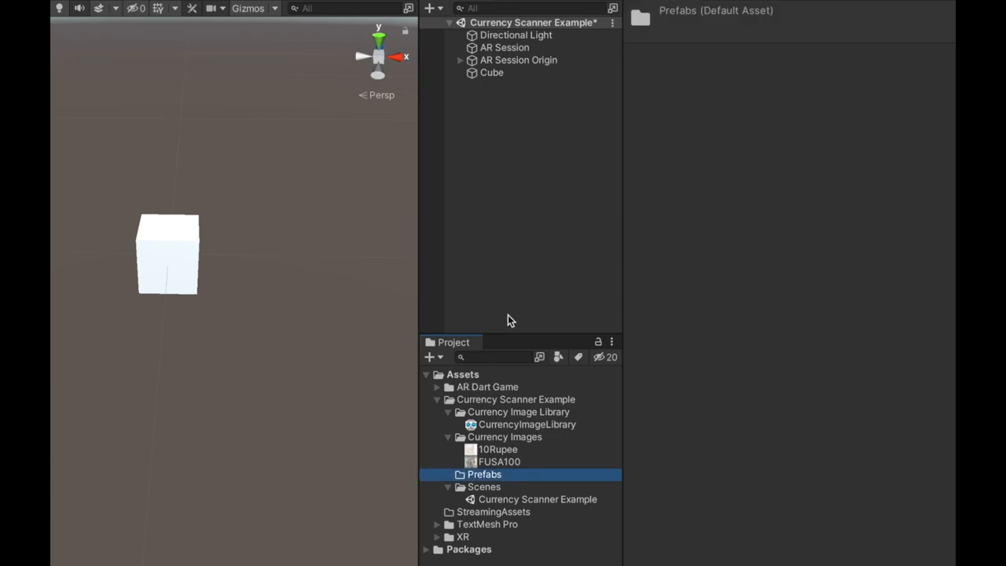
# - Save the cube as a prefab in the Prefabs folder and delete the original cube from the scene
pyautogui.moveTo(494, 75); pyautogui.dragTo(491, 478)
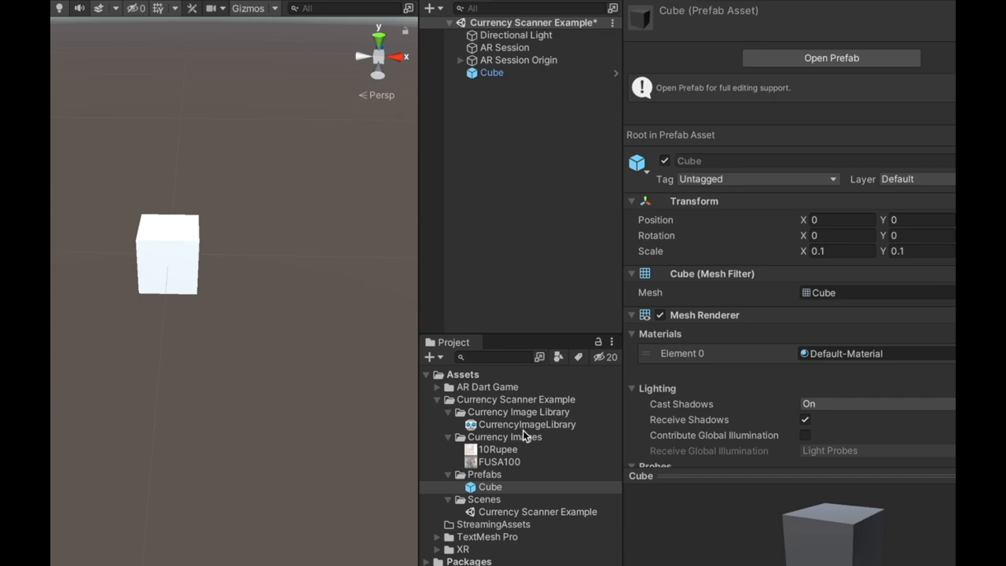
pyautogui.click(495, 75)
pyautogui.rightClick(497, 77)
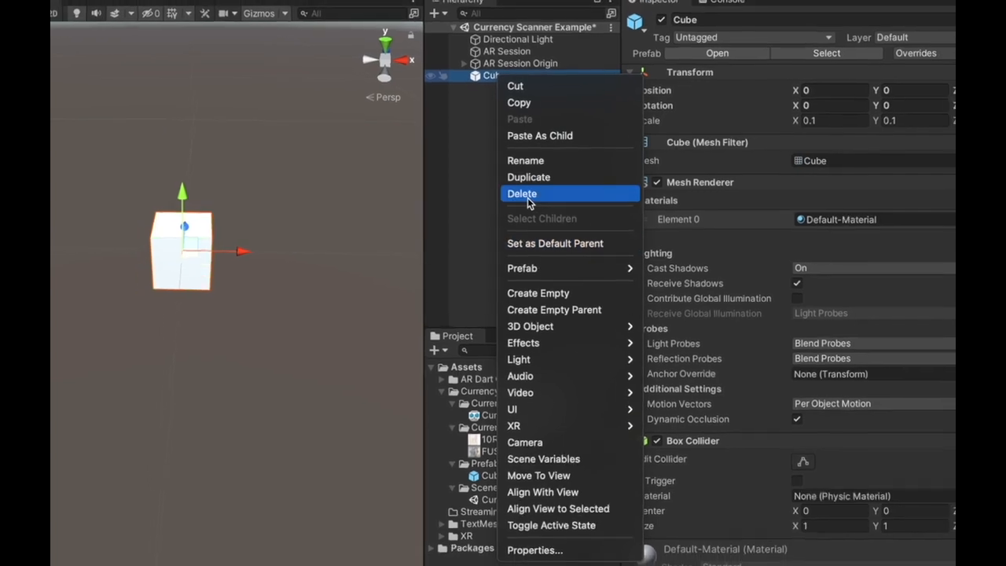
pyautogui.click(528, 194)
# - Assign the Cube prefab as AR Session Origin's Tracked Image Prefab and collapse the Currency Image Library, Currency Images and Prefabs folders
pyautogui.click(517, 63)
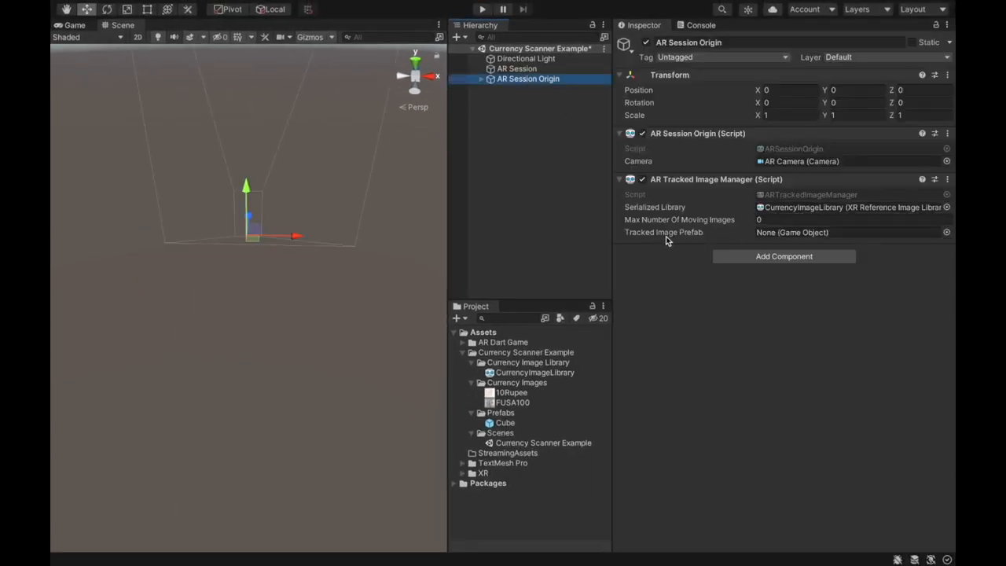
pyautogui.moveTo(505, 423); pyautogui.dragTo(802, 234)
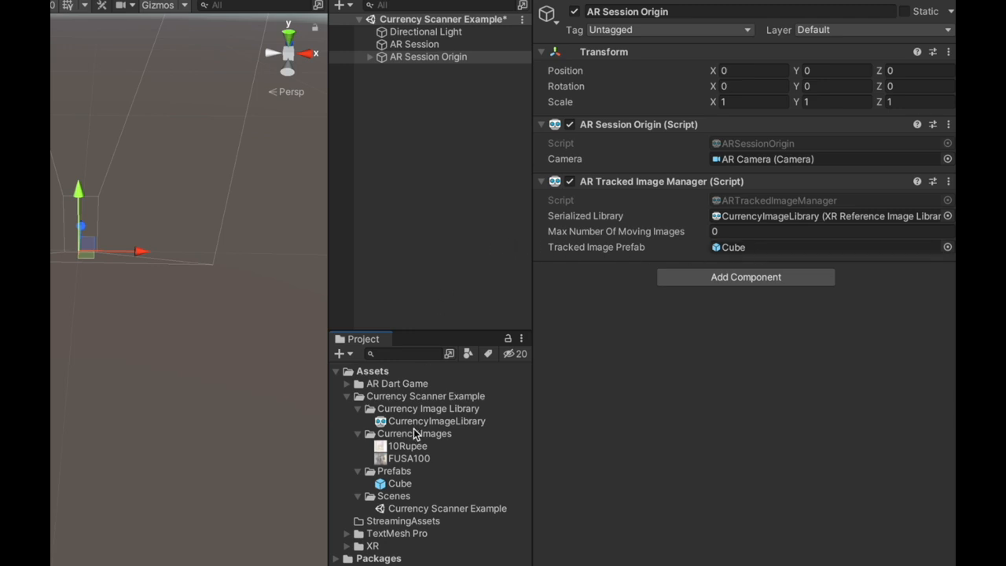
pyautogui.click(359, 410)
pyautogui.click(359, 423)
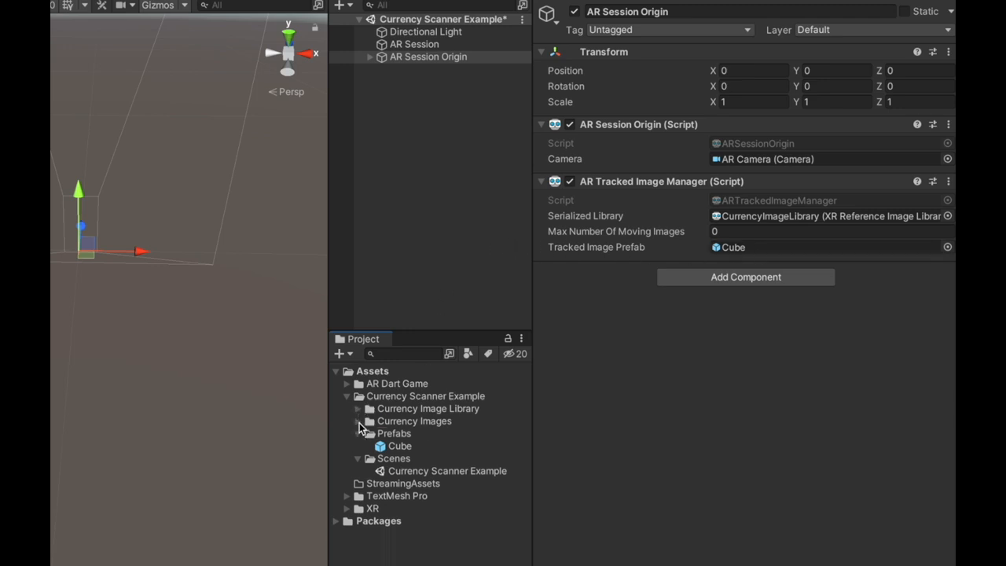
pyautogui.click(359, 435)
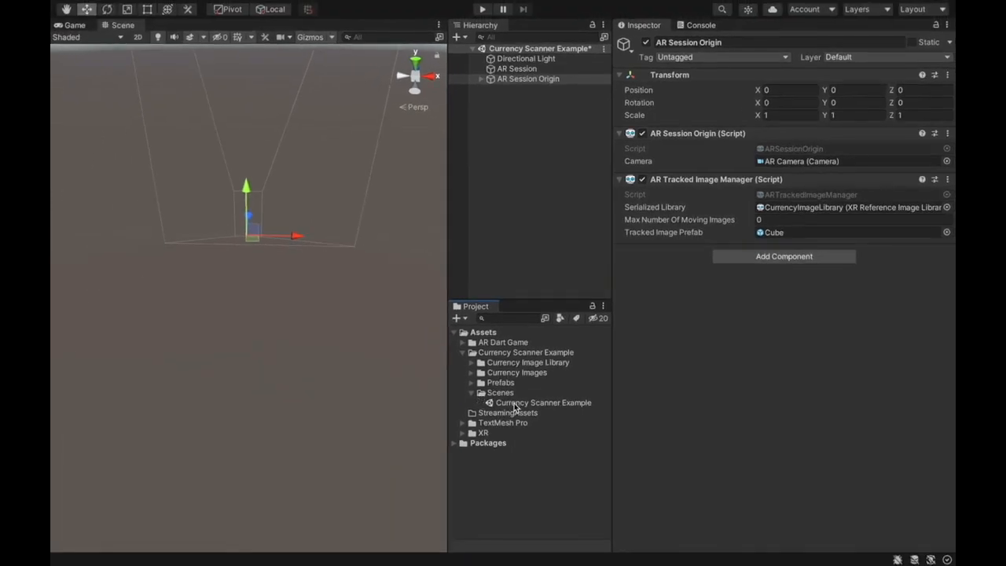
pyautogui.click(515, 407)
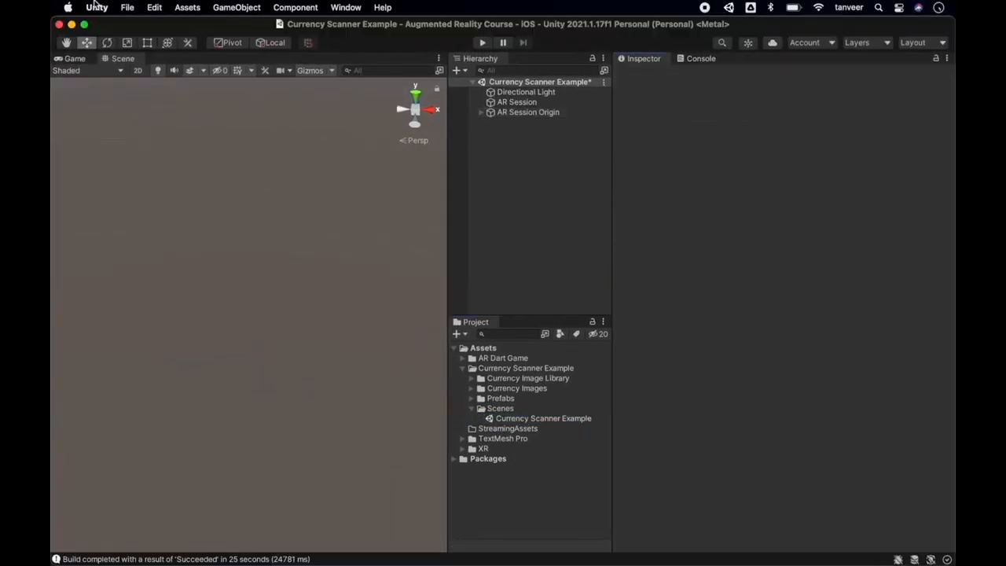
# - Change the product name to "AR Examples" in the Player settings reached from Build Settings, and close Project Settings
pyautogui.click(127, 7)
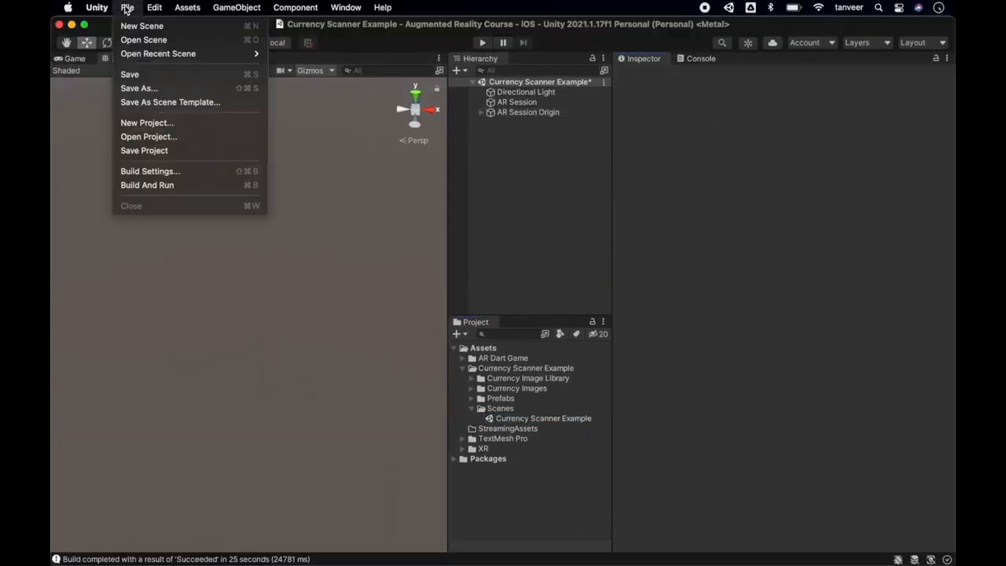
pyautogui.click(161, 172)
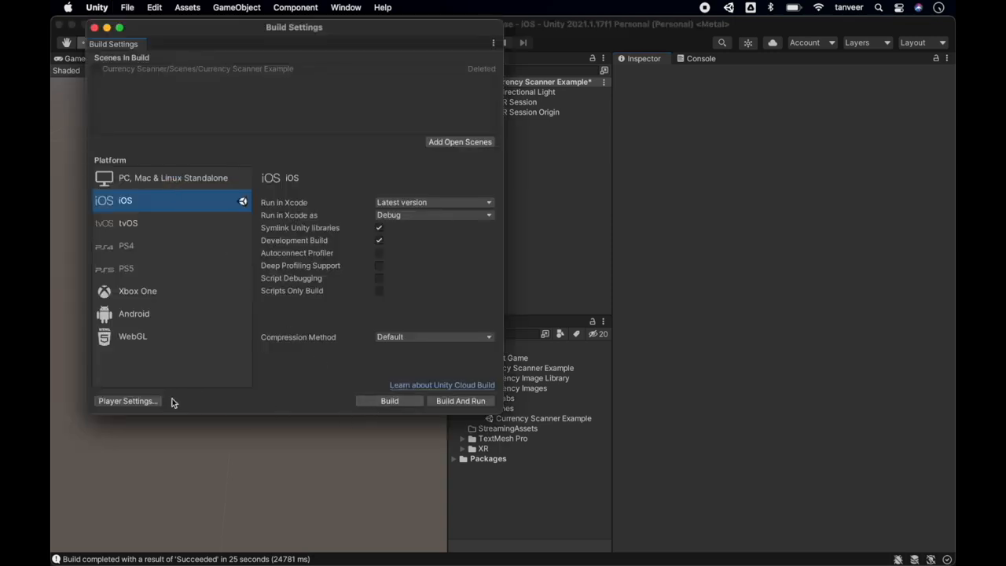
pyautogui.click(130, 401)
pyautogui.click(511, 100)
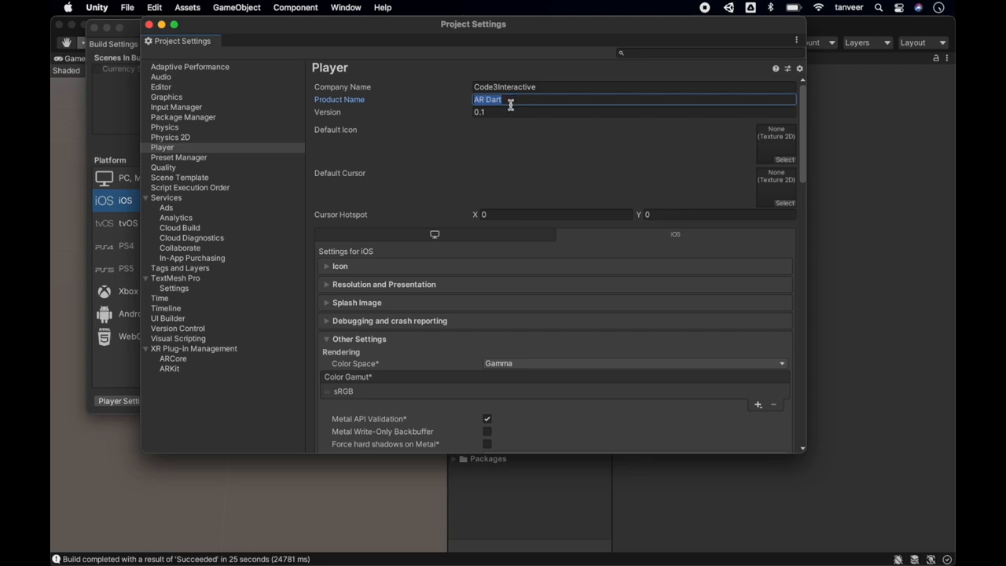
pyautogui.write('A')
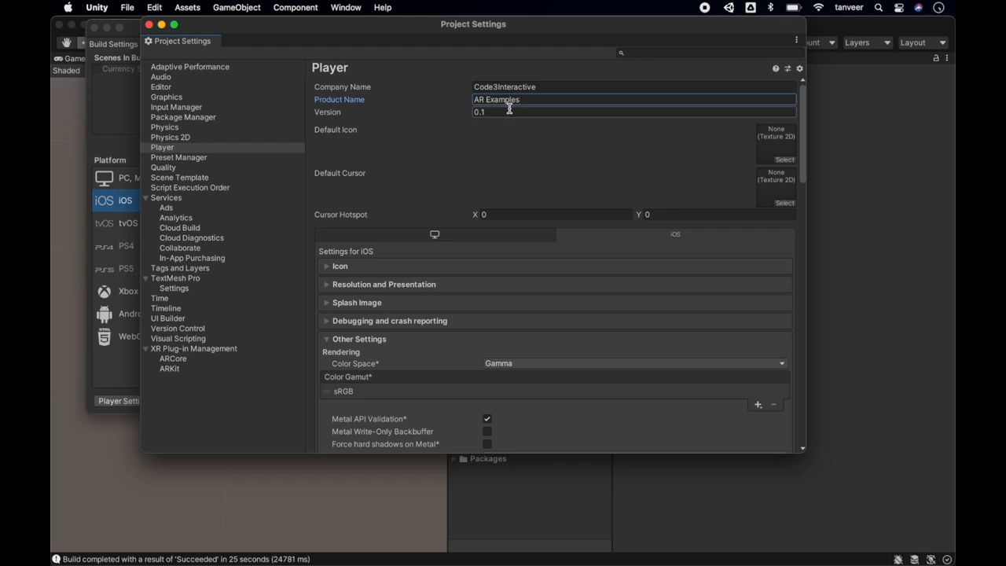
pyautogui.write('R Examples')
pyautogui.click(149, 26)
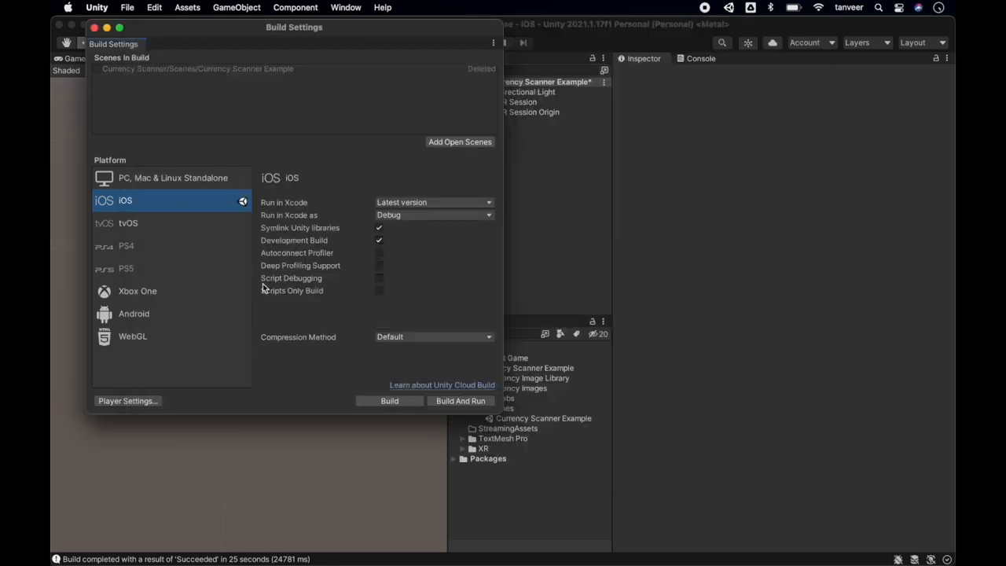